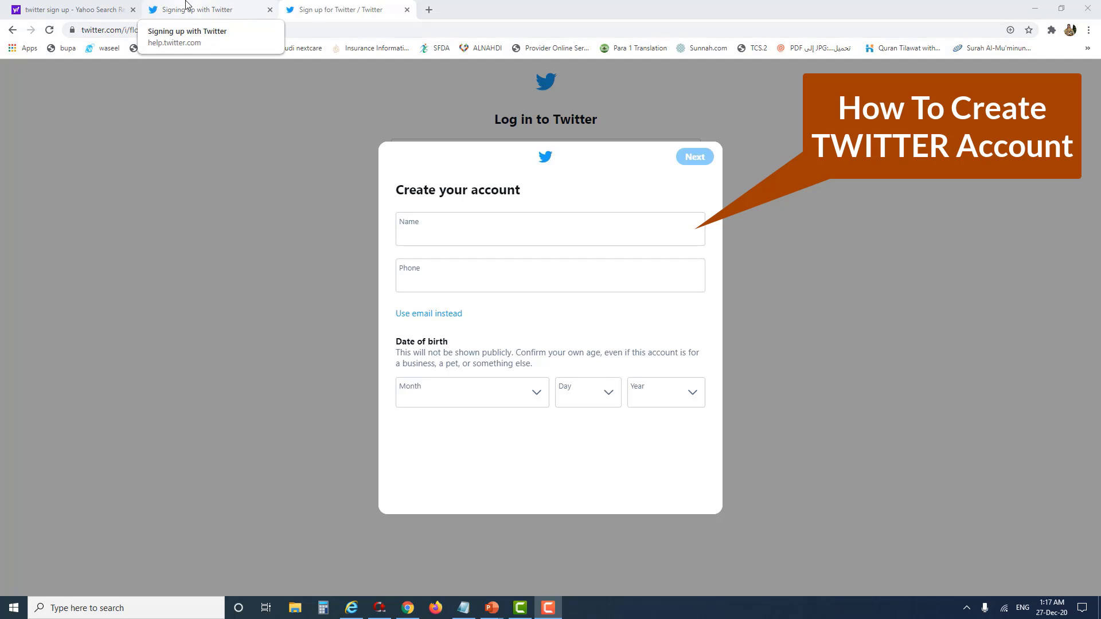
Open a new blank browser tab beside the Twitter sign-up page.
click(429, 9)
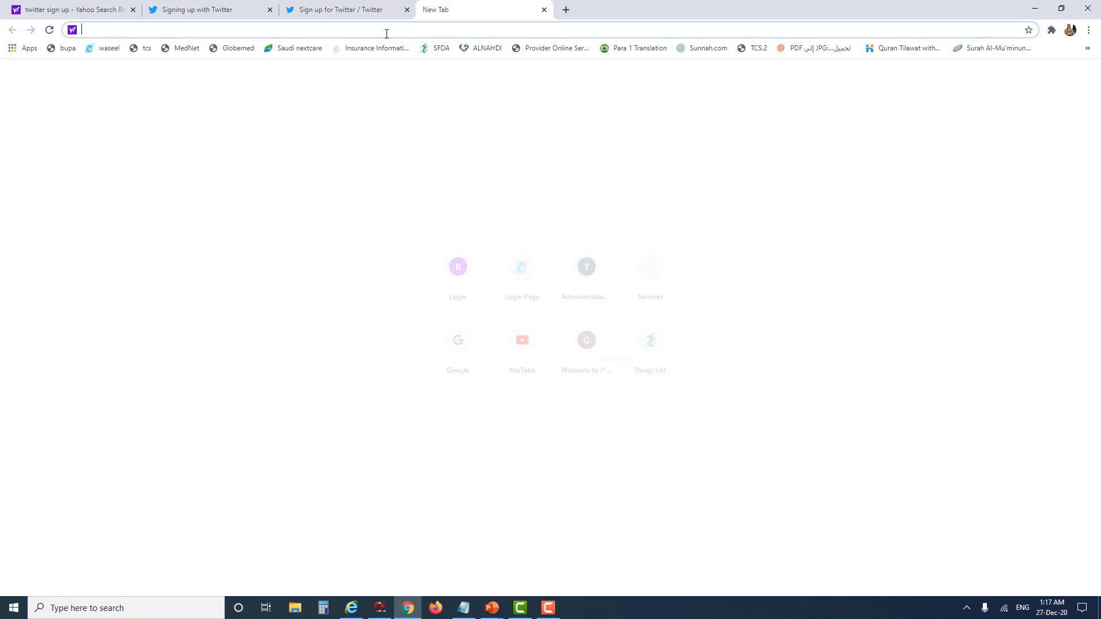
Search Google for 'twitter sign up' and open the 'Sign up for Twitter' result.
text(google.com)
key(Return)
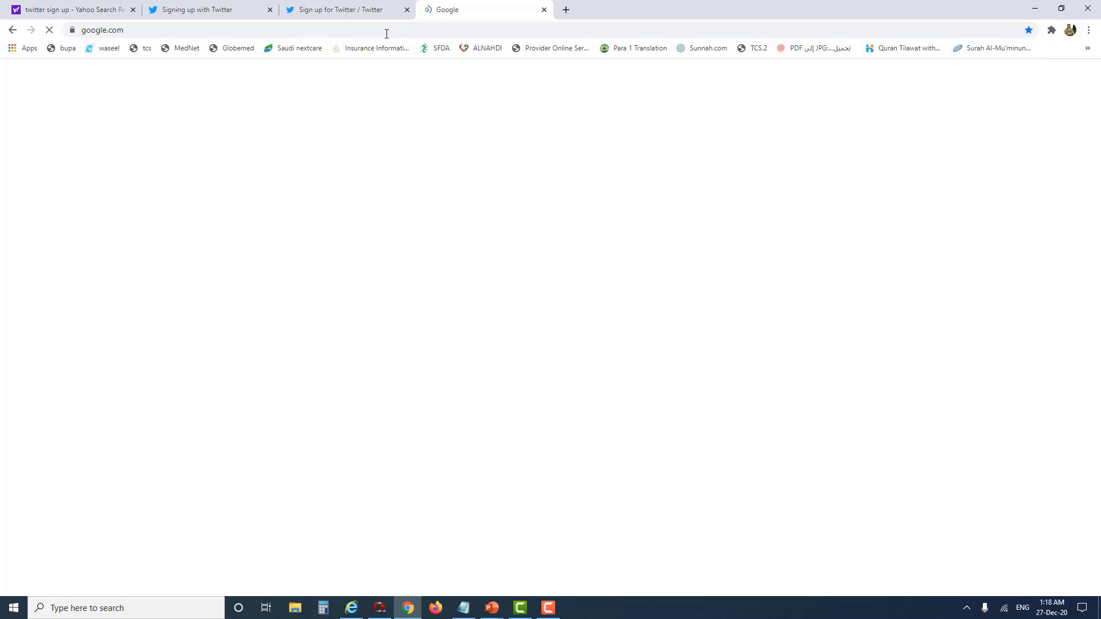
click(435, 250)
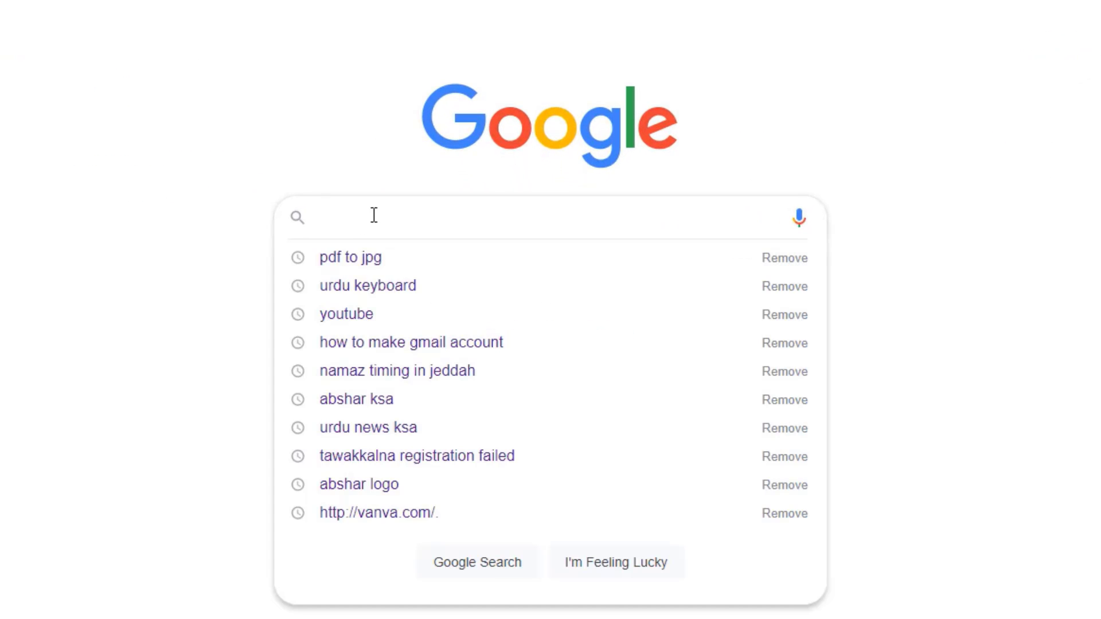
text(twitter)
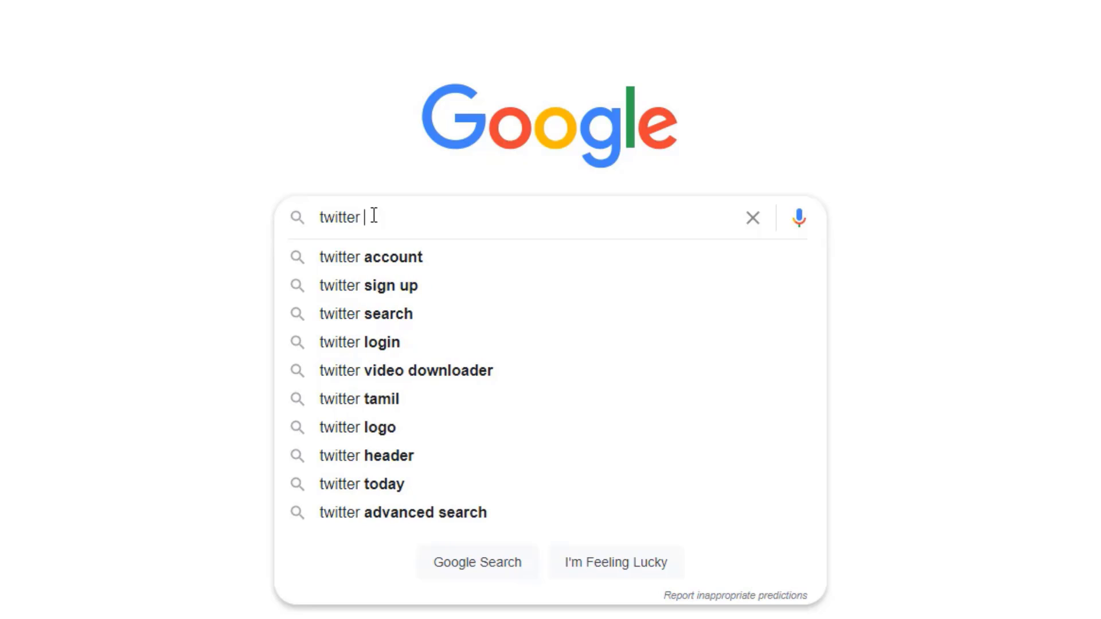
key(Down)
key(Down)
key(Return)
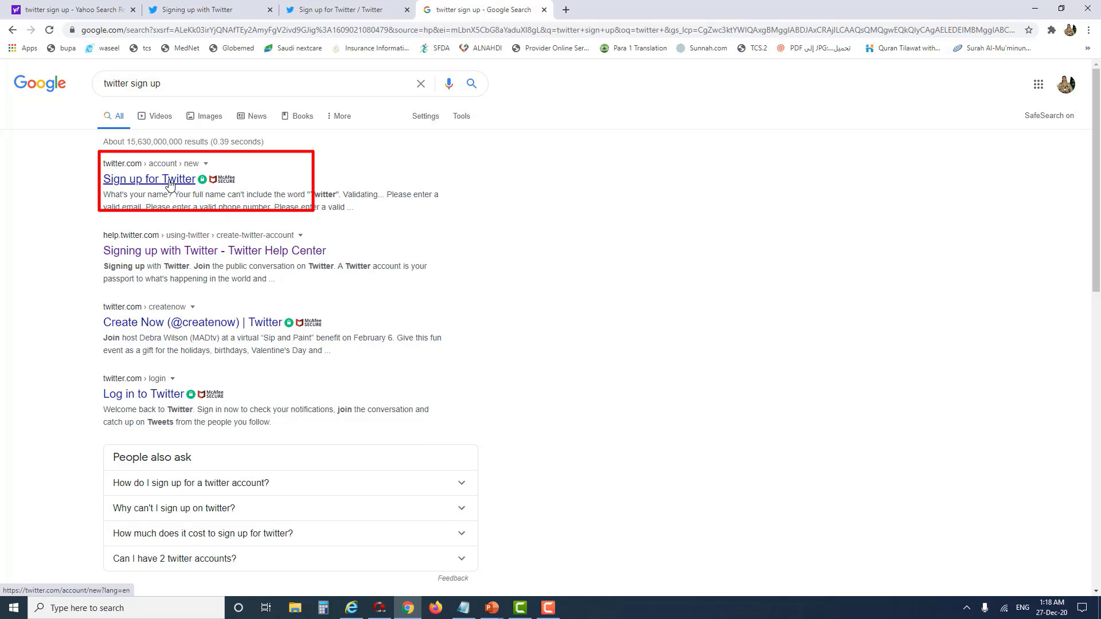
click(169, 183)
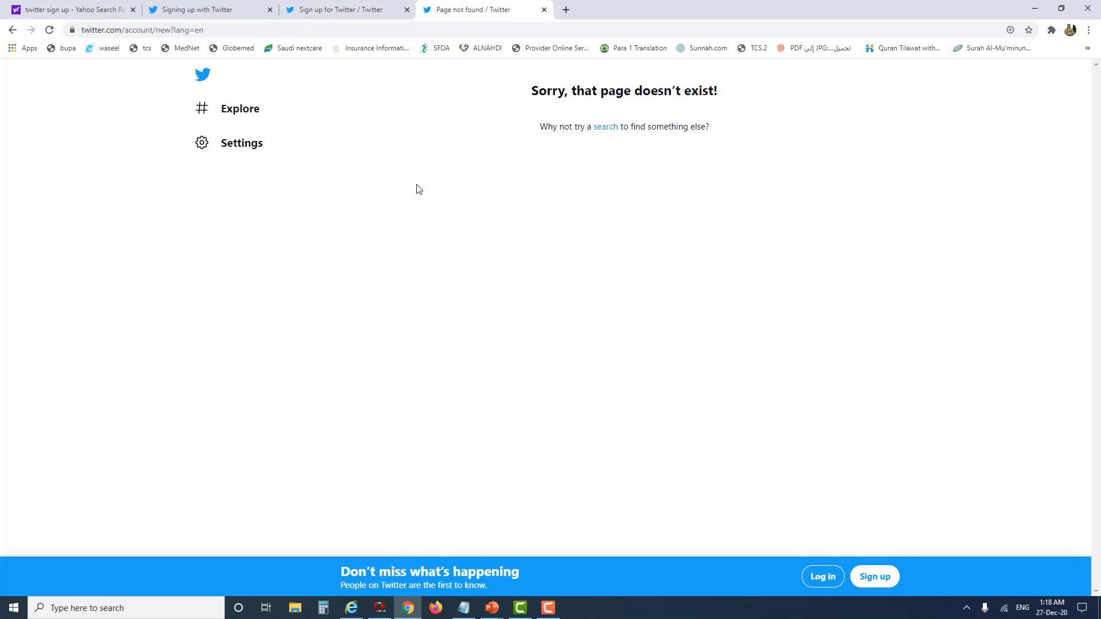
Start a new Twitter account and enter the account name and a corrected phone number.
click(875, 577)
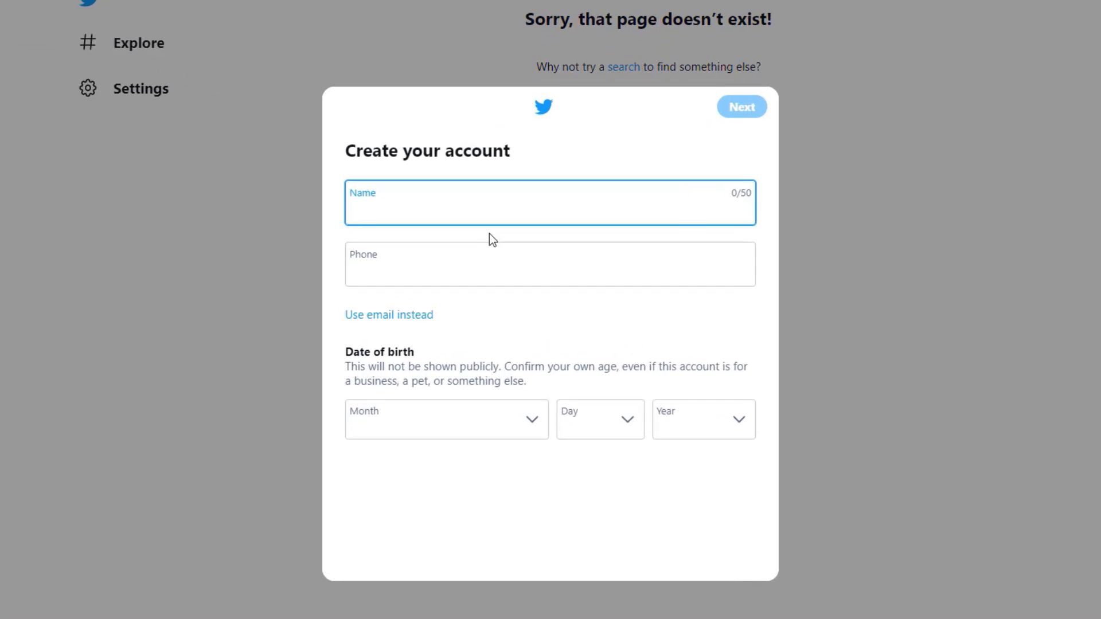
click(480, 201)
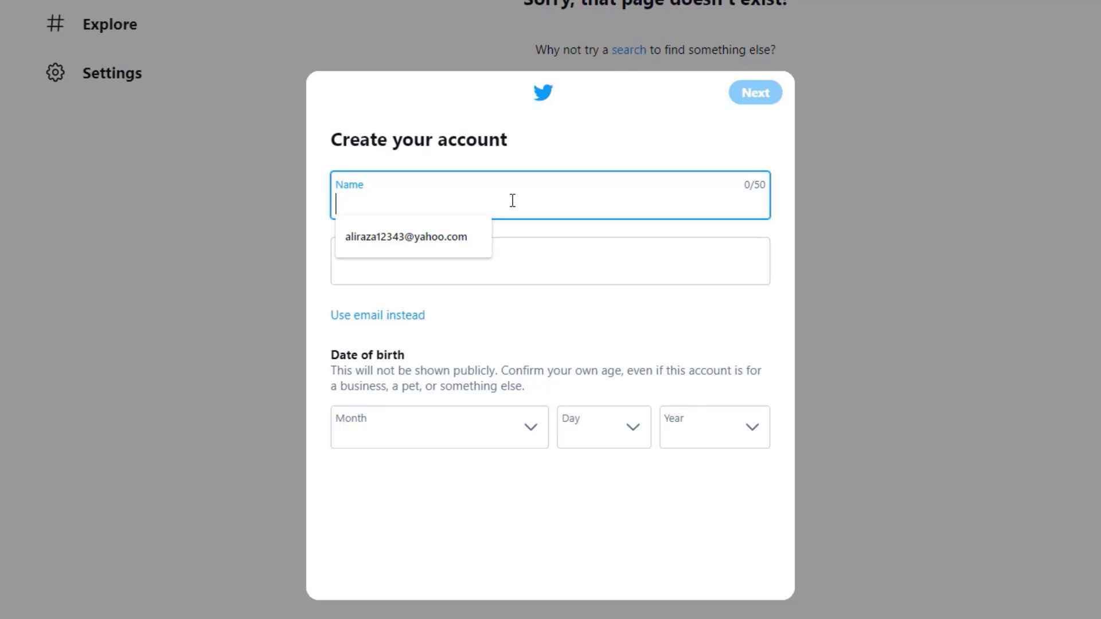
text(hafi)
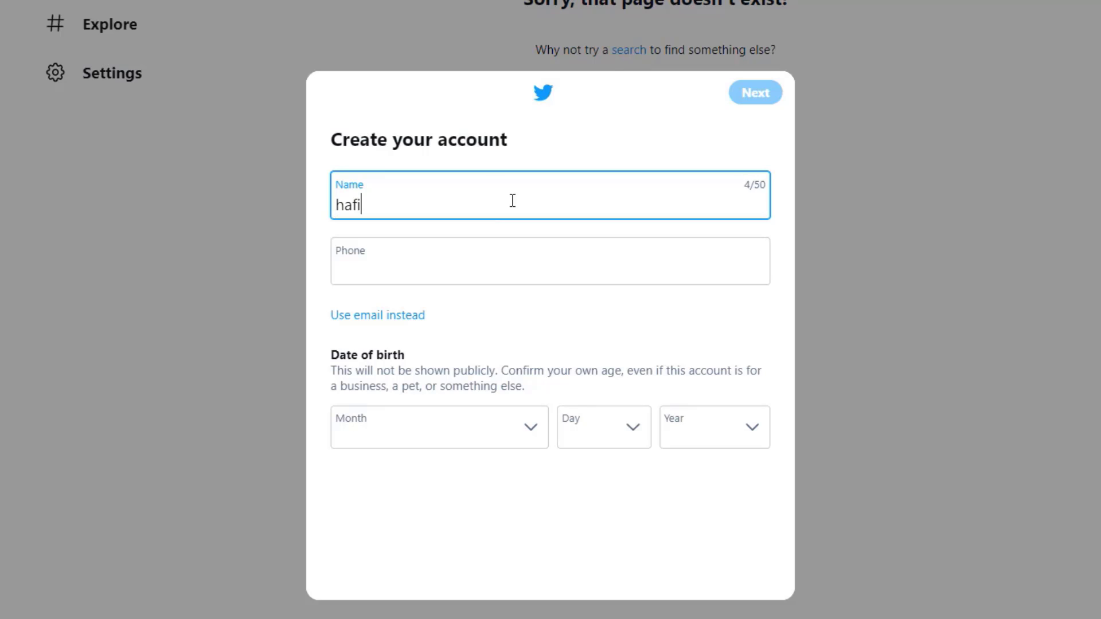
text(zwasiminfo)
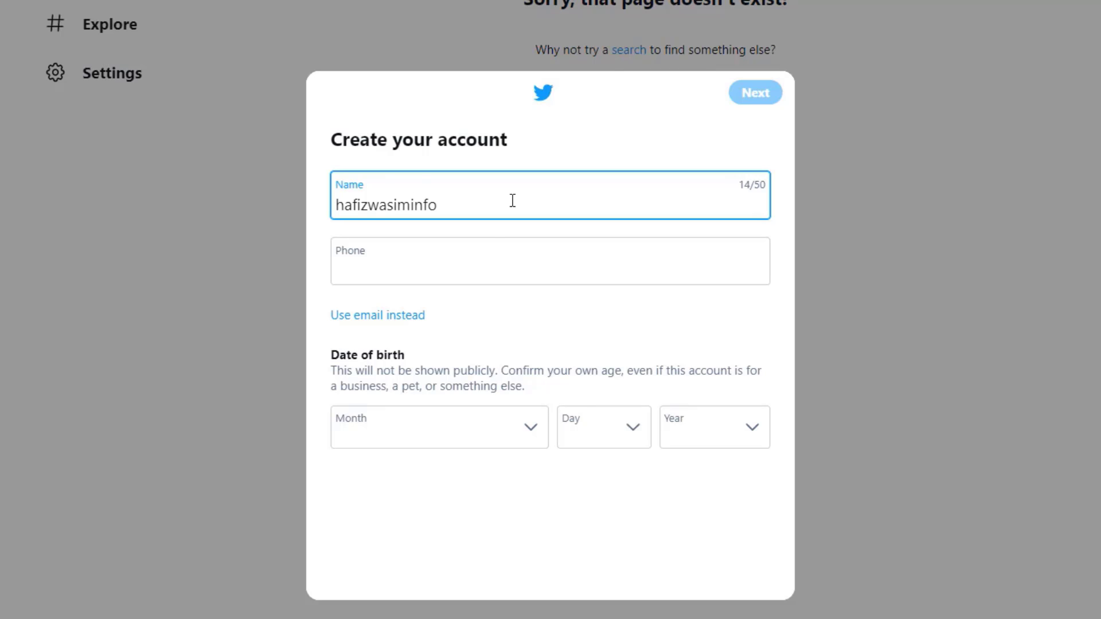
click(474, 265)
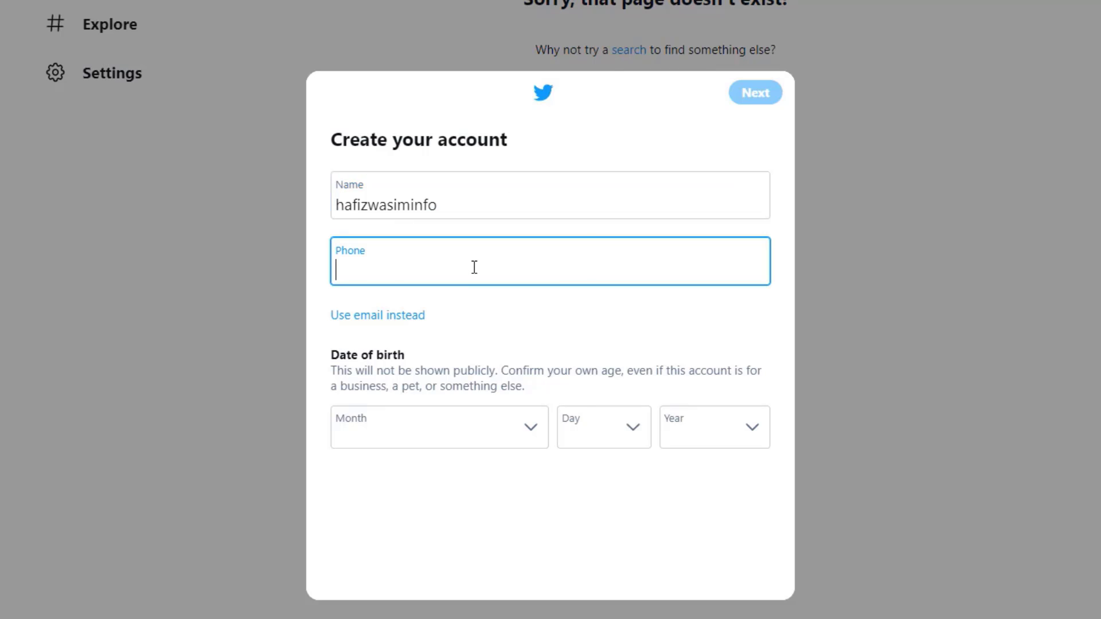
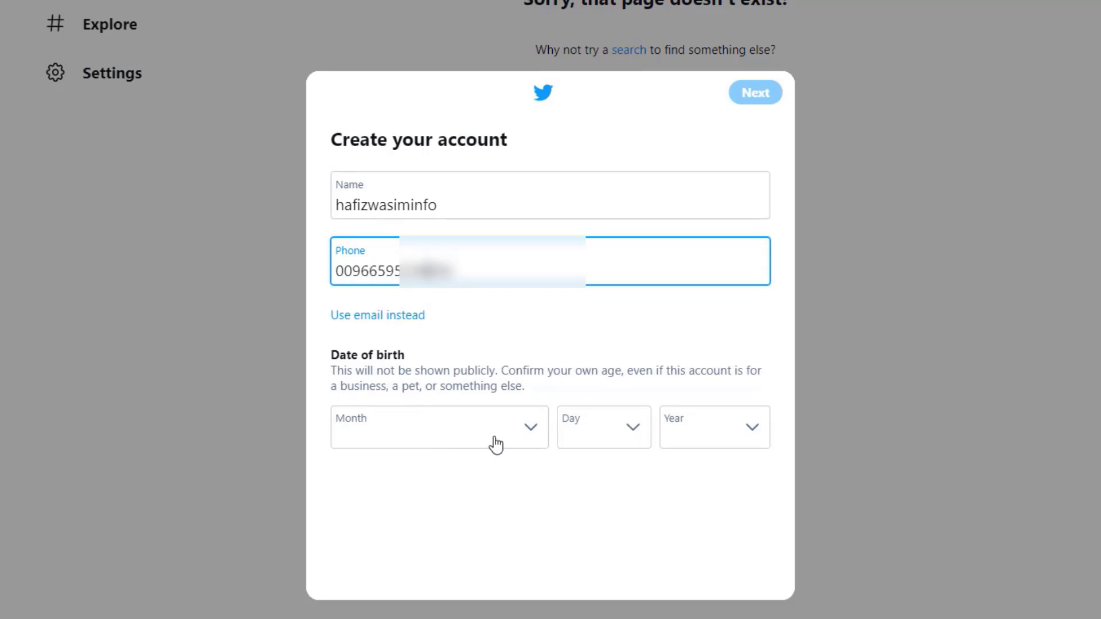
click(515, 441)
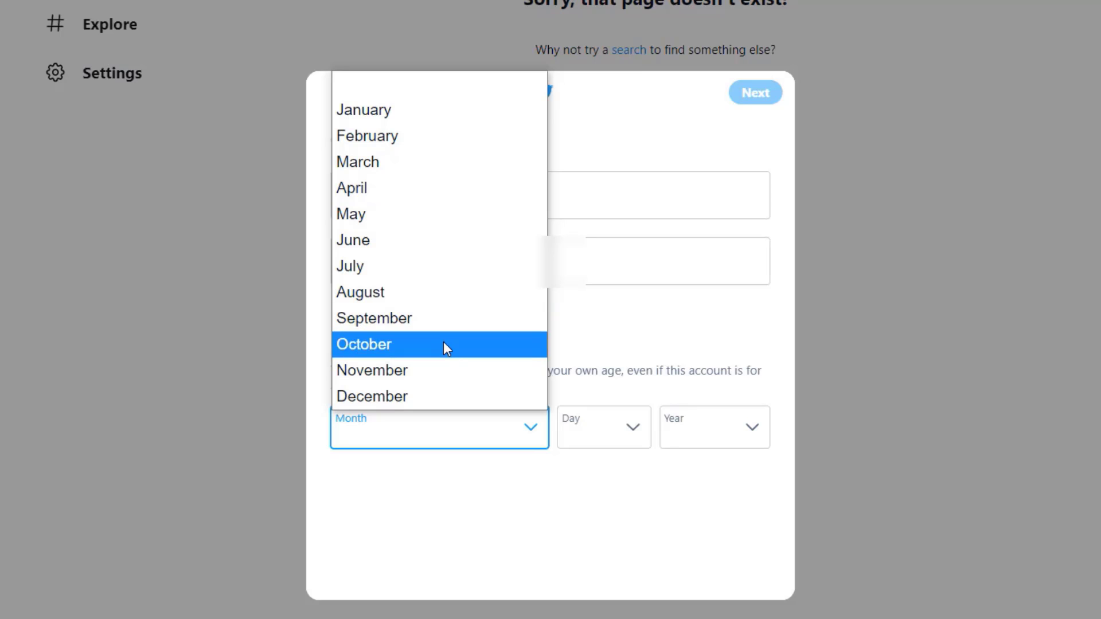
click(445, 322)
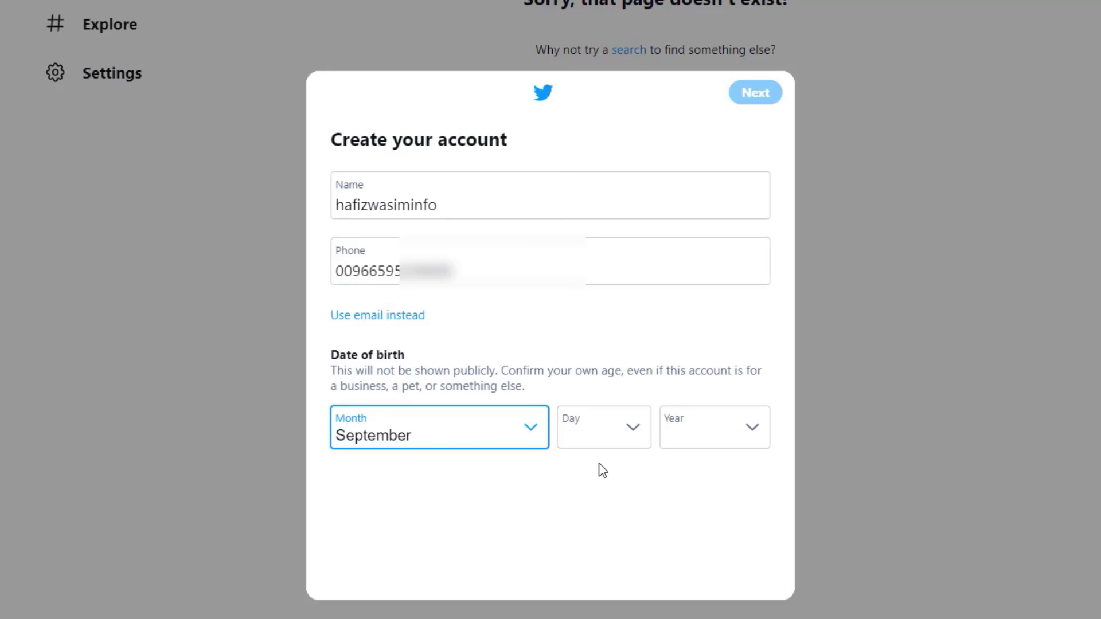
click(627, 441)
click(604, 8)
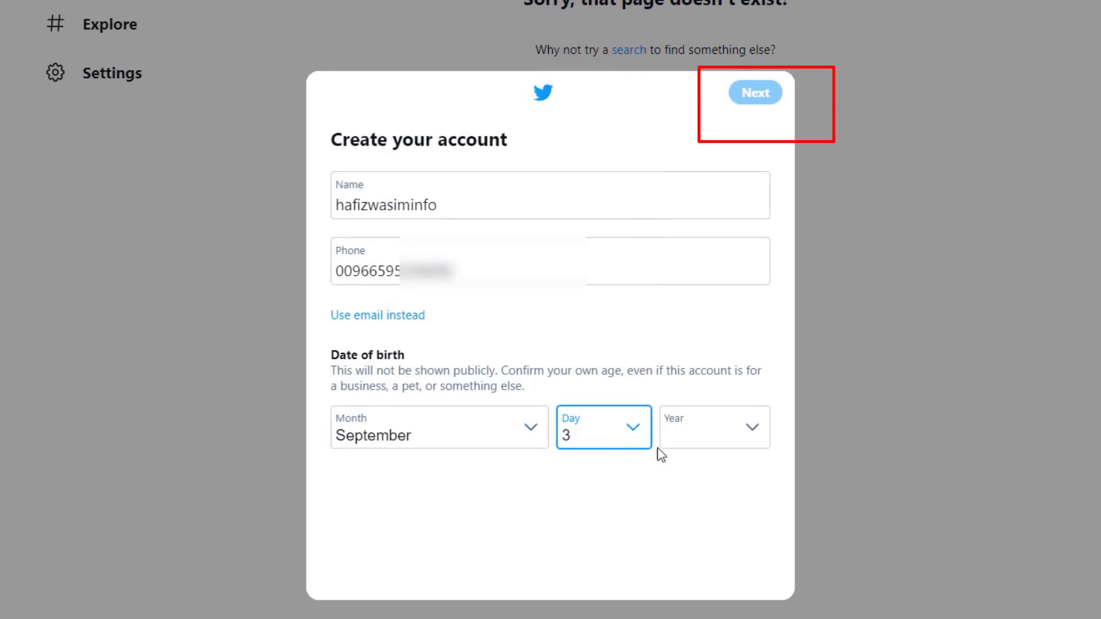
click(708, 431)
scroll(710, 304, down, 6)
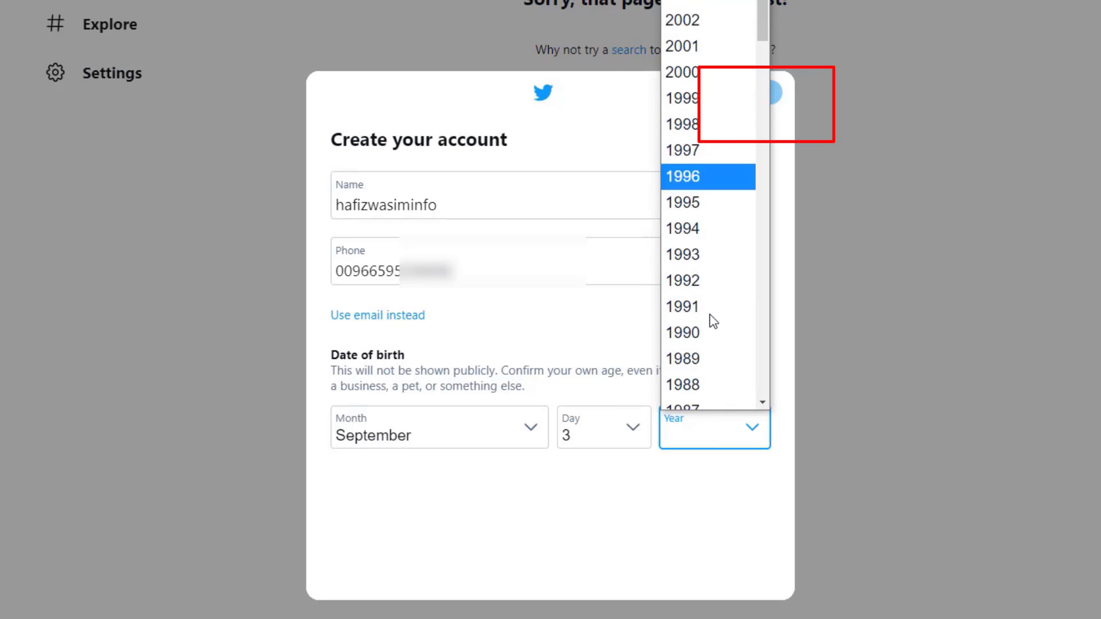
click(720, 279)
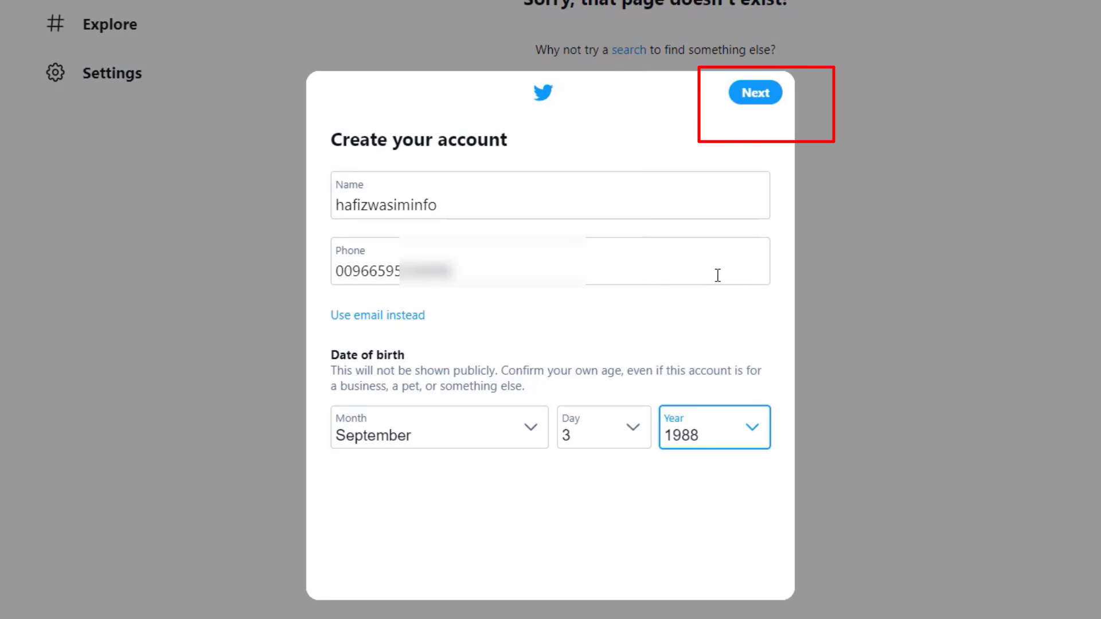
Pass the Customize your experience step with web tracking left enabled, reaching the Step 3 of 5 review.
click(772, 103)
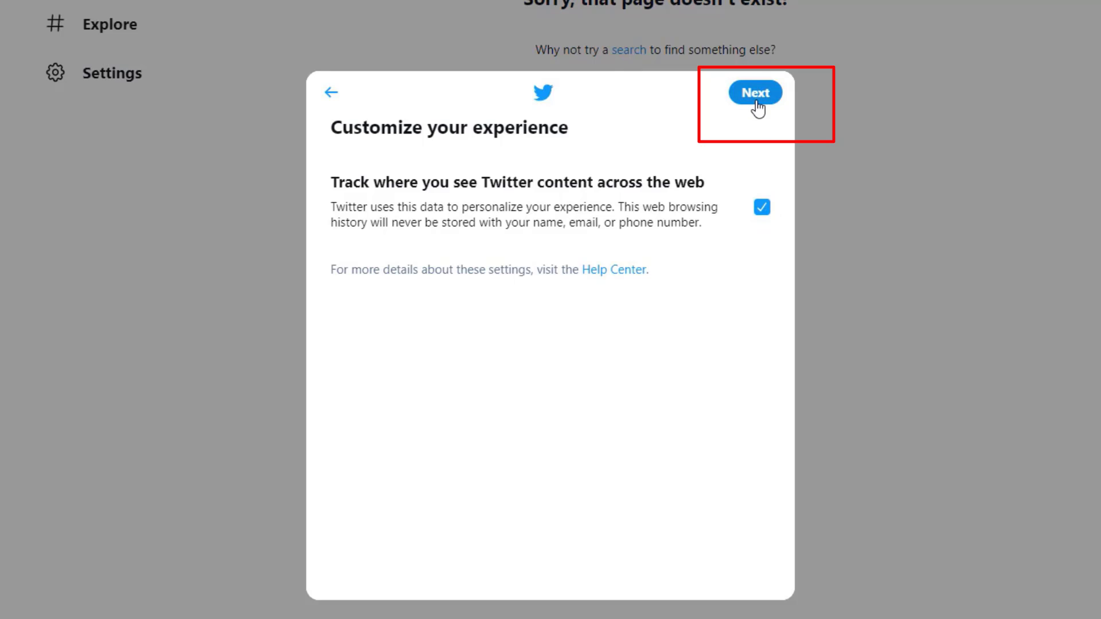
click(761, 209)
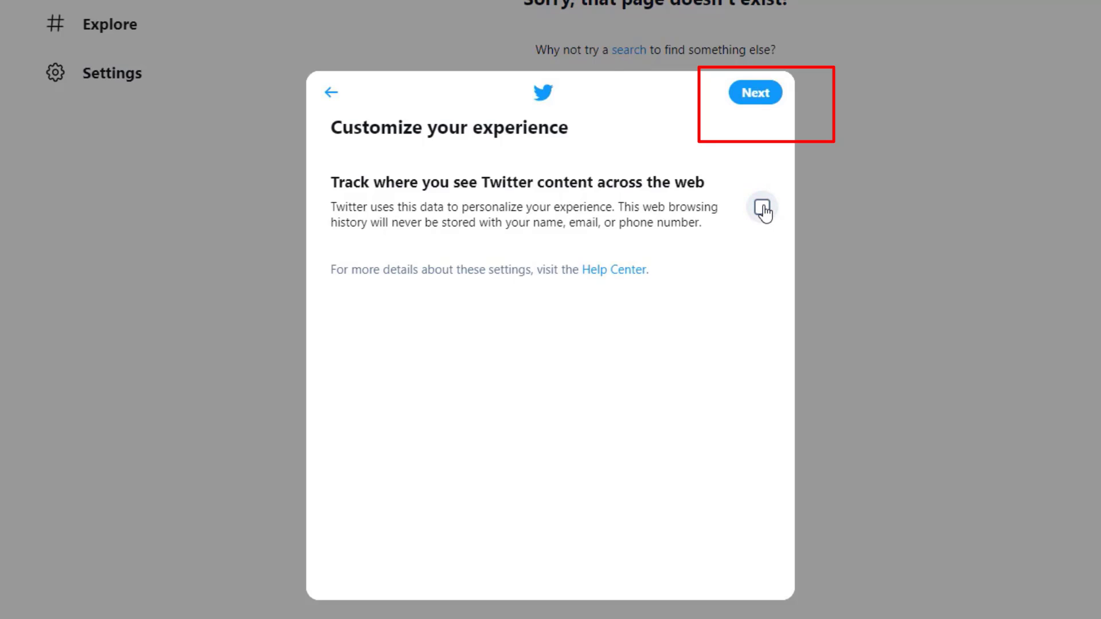
click(762, 209)
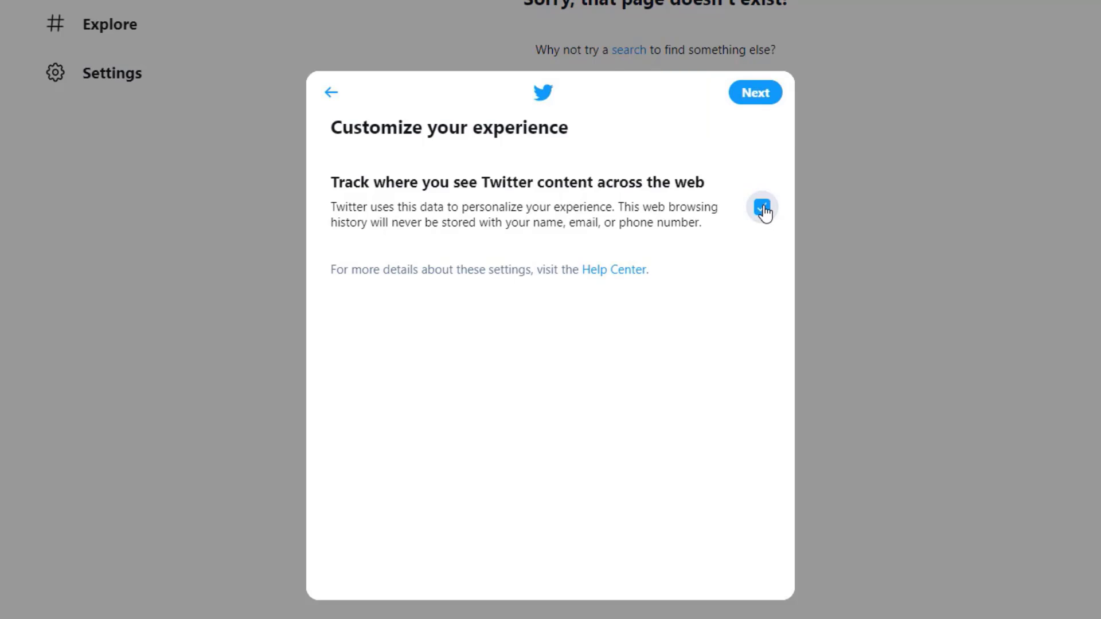
click(756, 98)
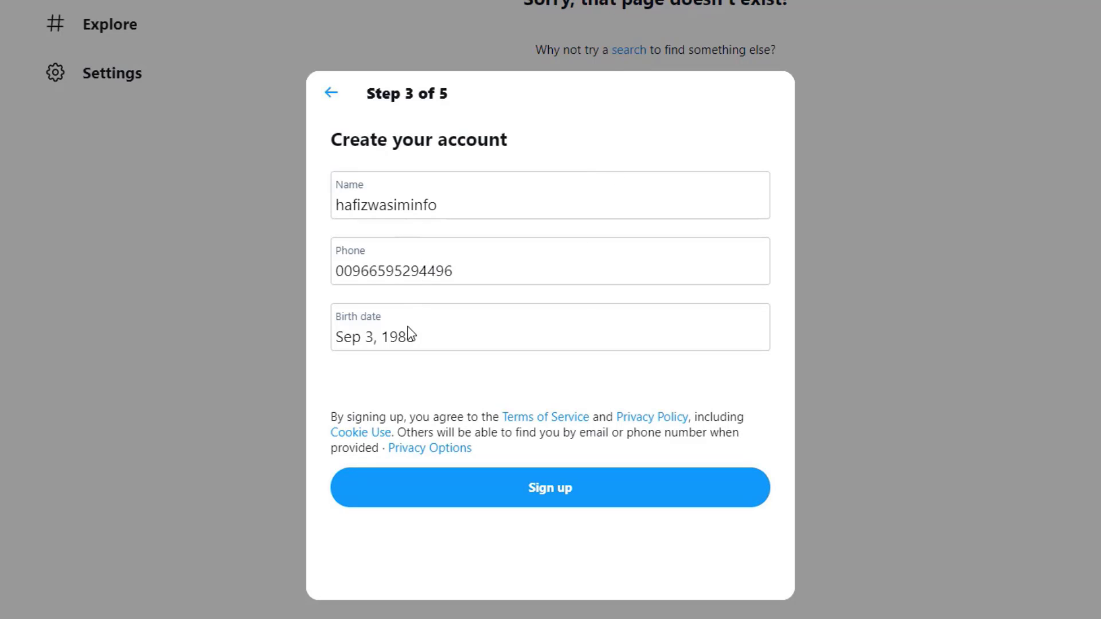
Submit the details, have a code texted, and enter the SMS verification code.
click(536, 497)
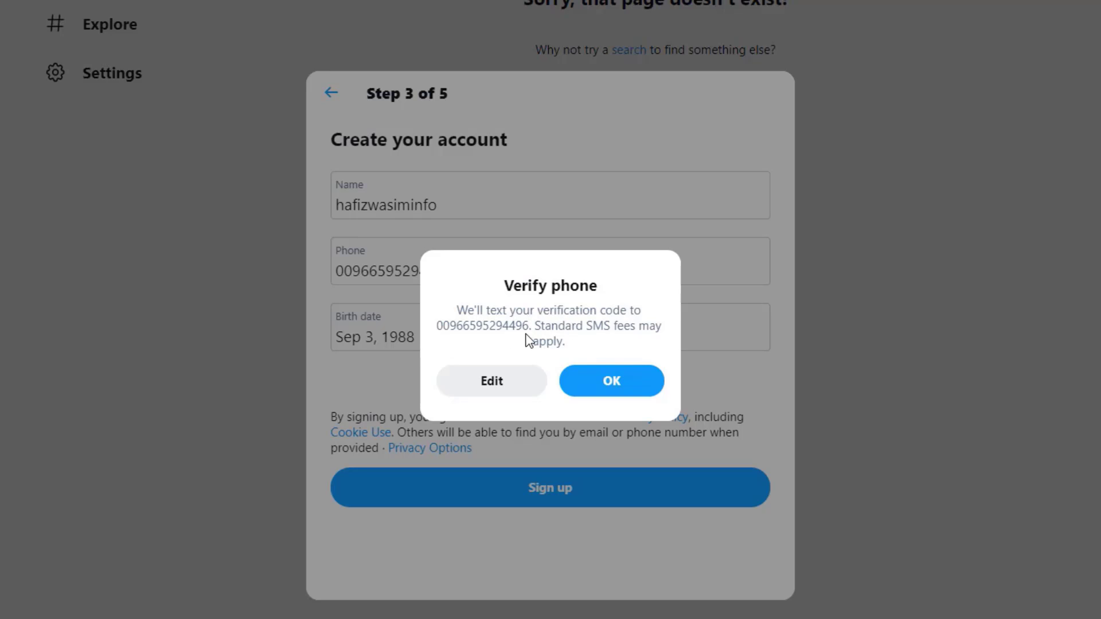
click(609, 388)
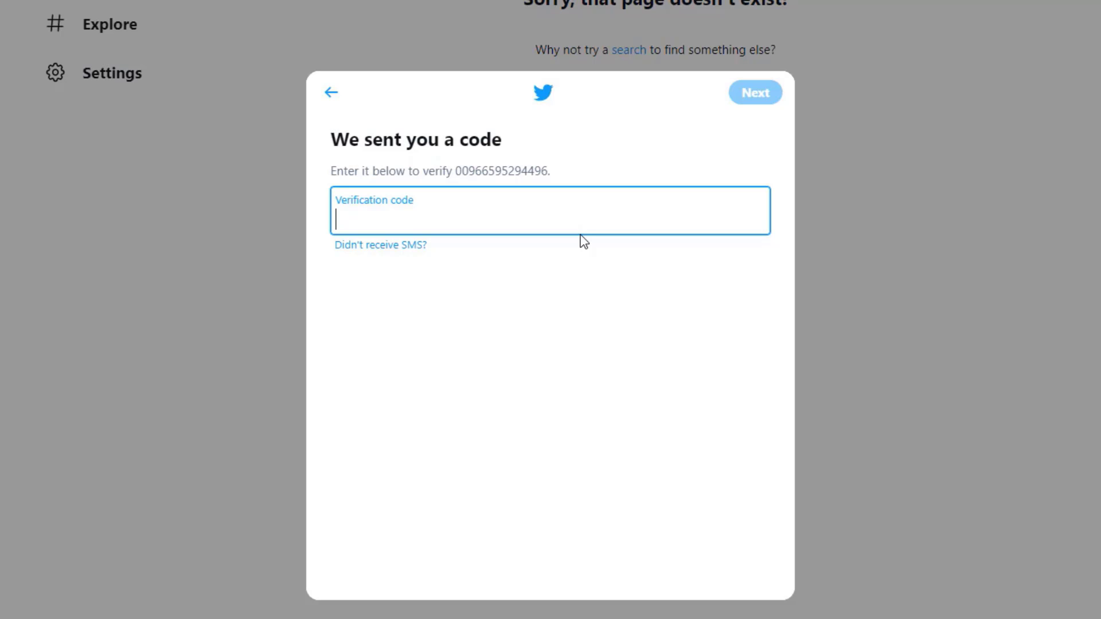
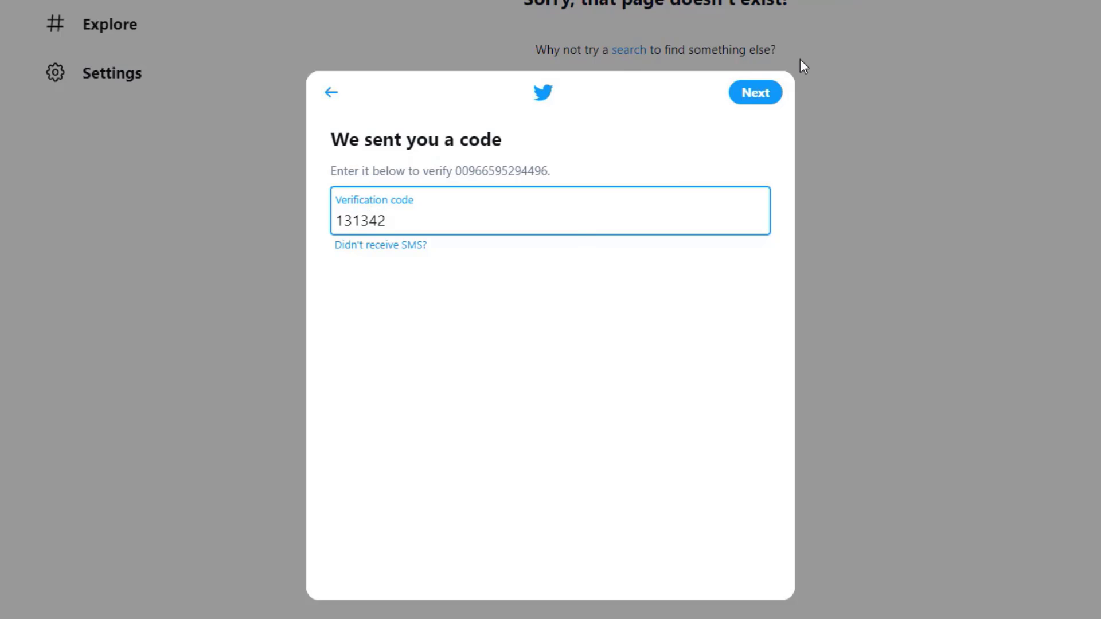
click(766, 98)
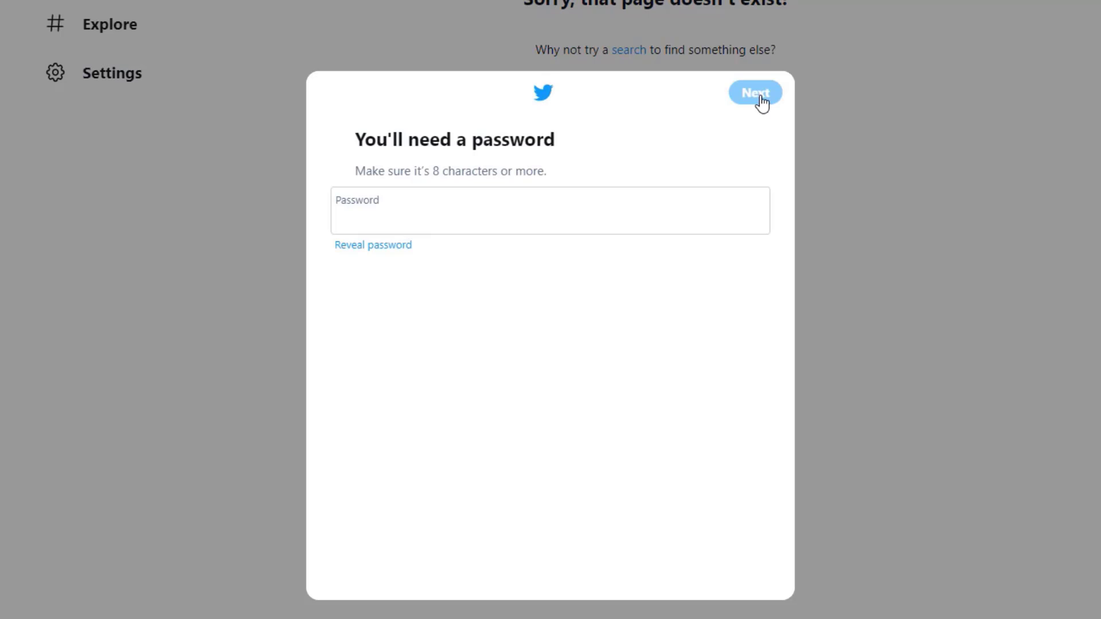
Enter an account password of at least 8 characters and continue.
click(596, 208)
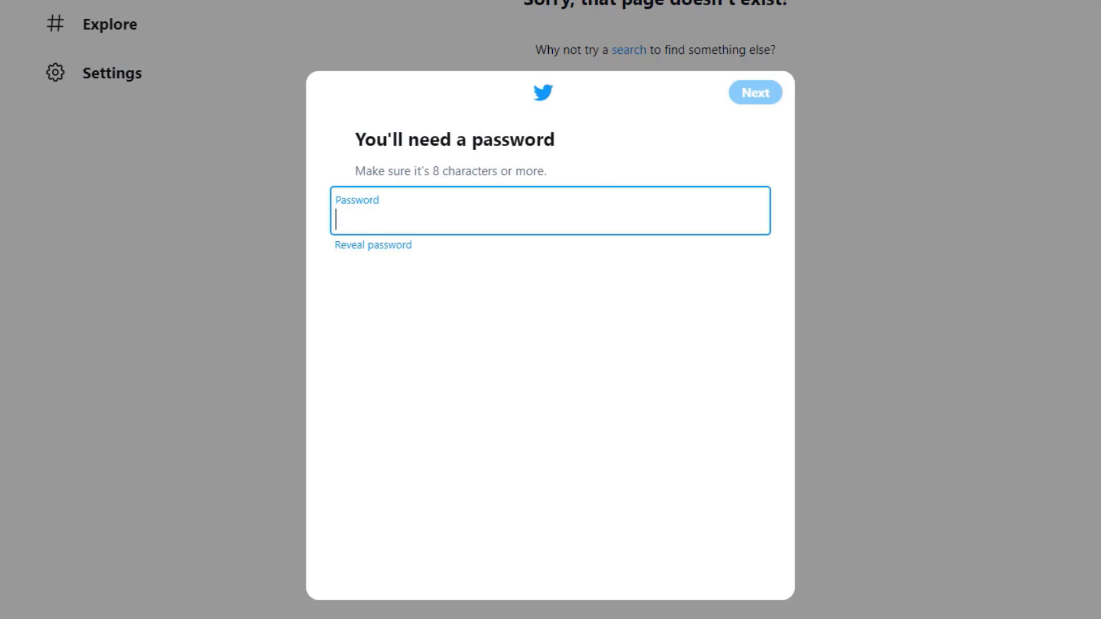
click(457, 216)
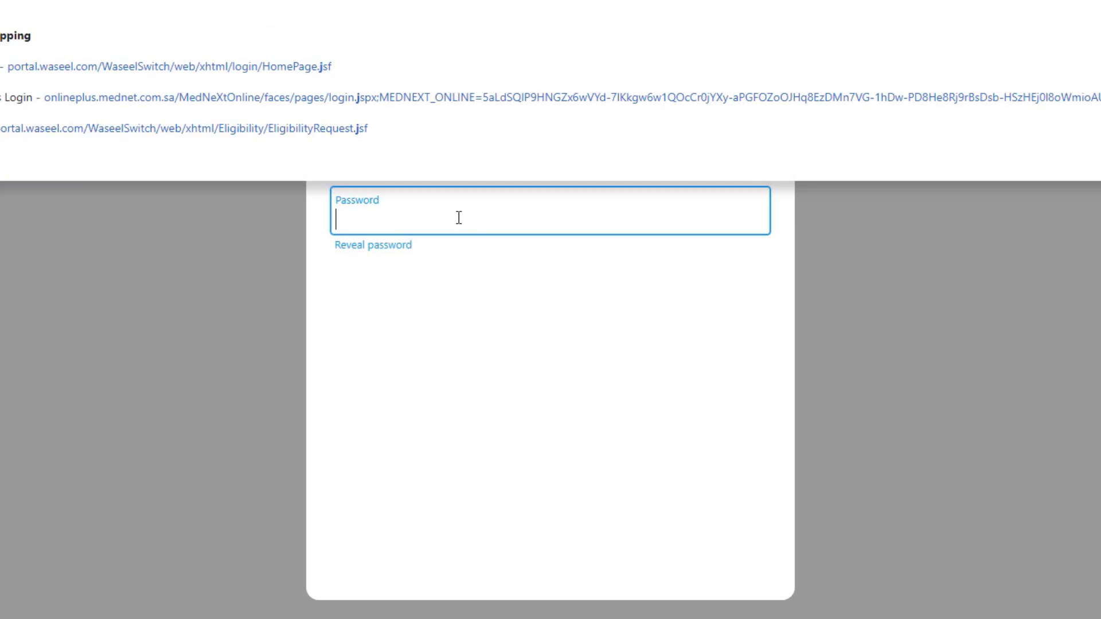
text(••••••)
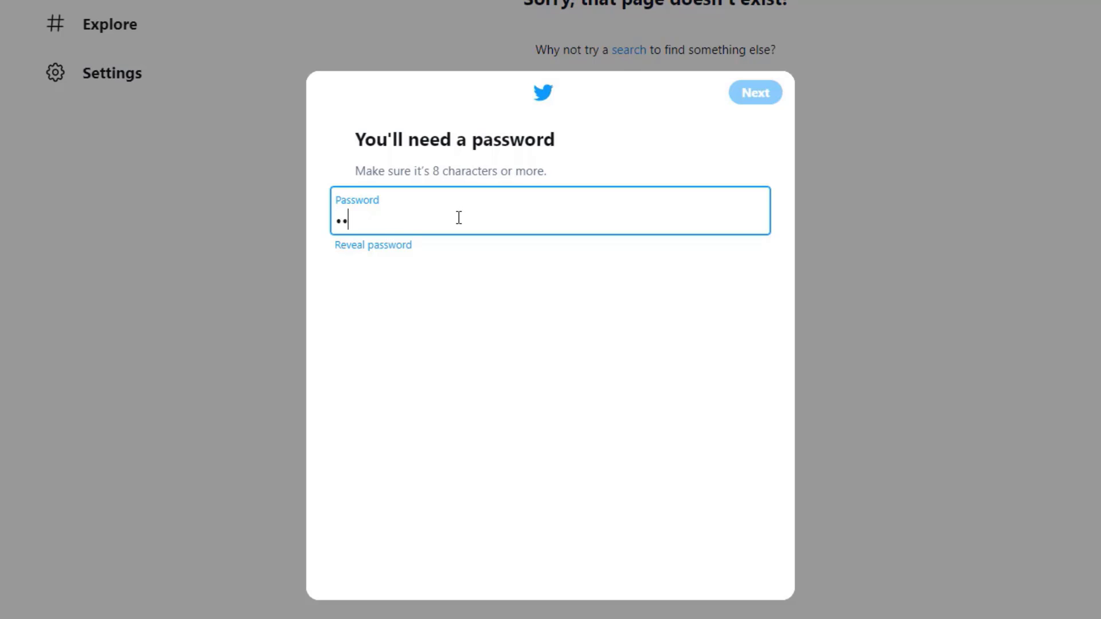
text(•••)
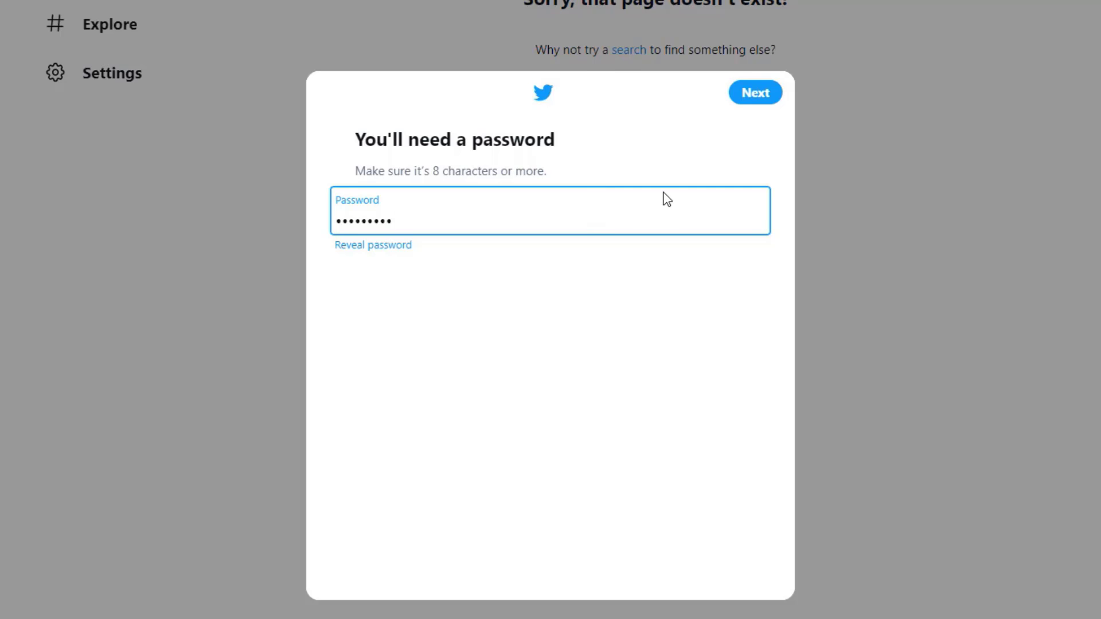
click(757, 98)
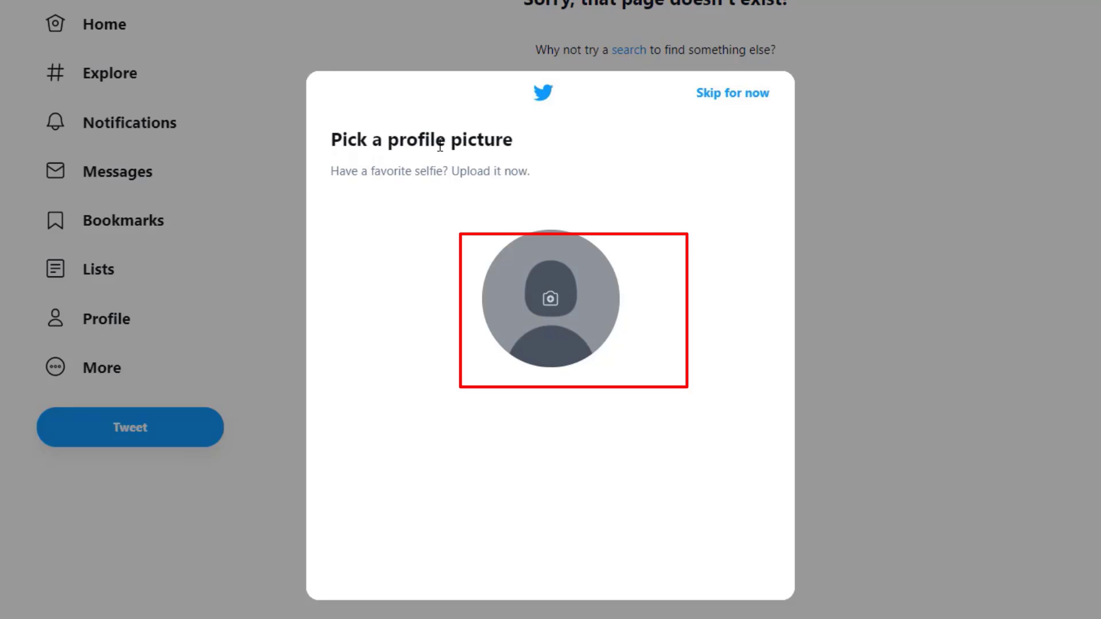
Upload a photo, shift it down in the crop, and apply it as the profile picture.
click(556, 304)
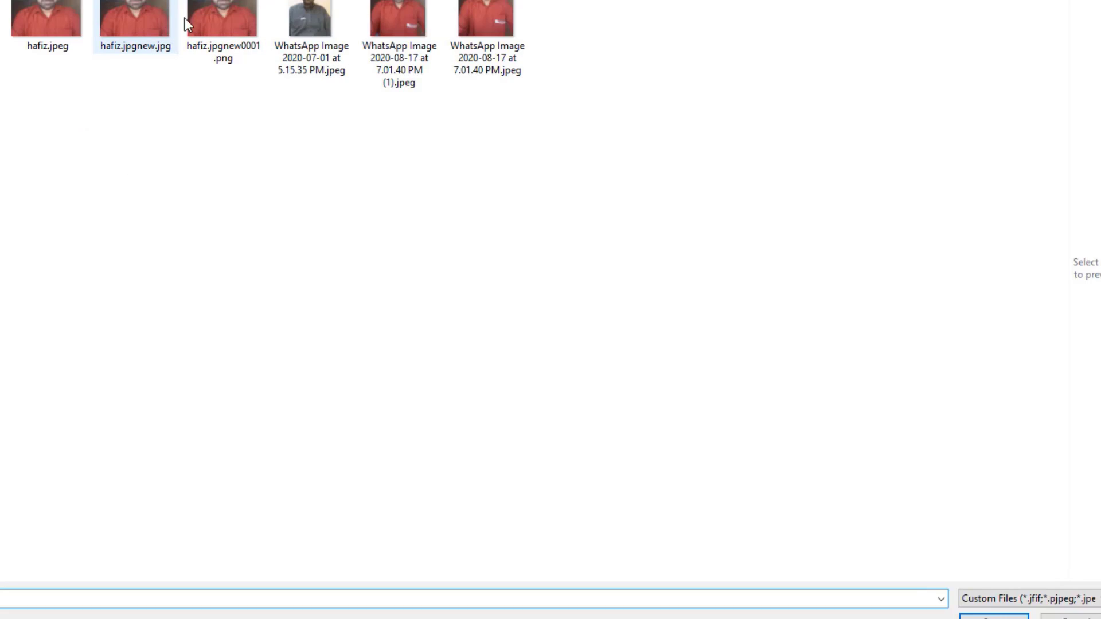
double_click(151, 8)
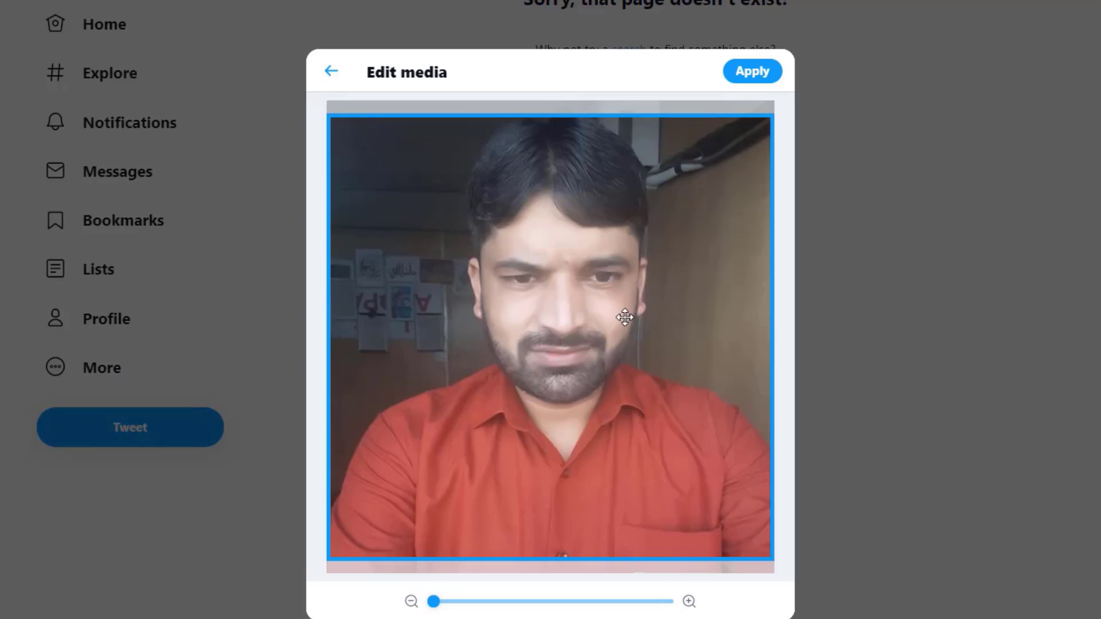
drag(598, 269, 596, 281)
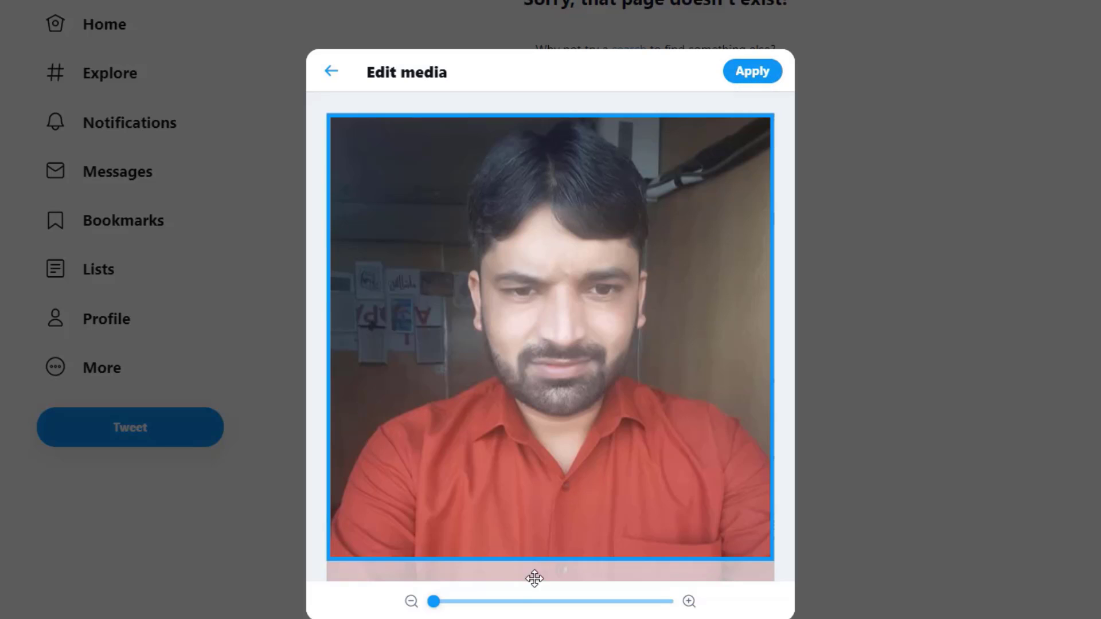
click(752, 75)
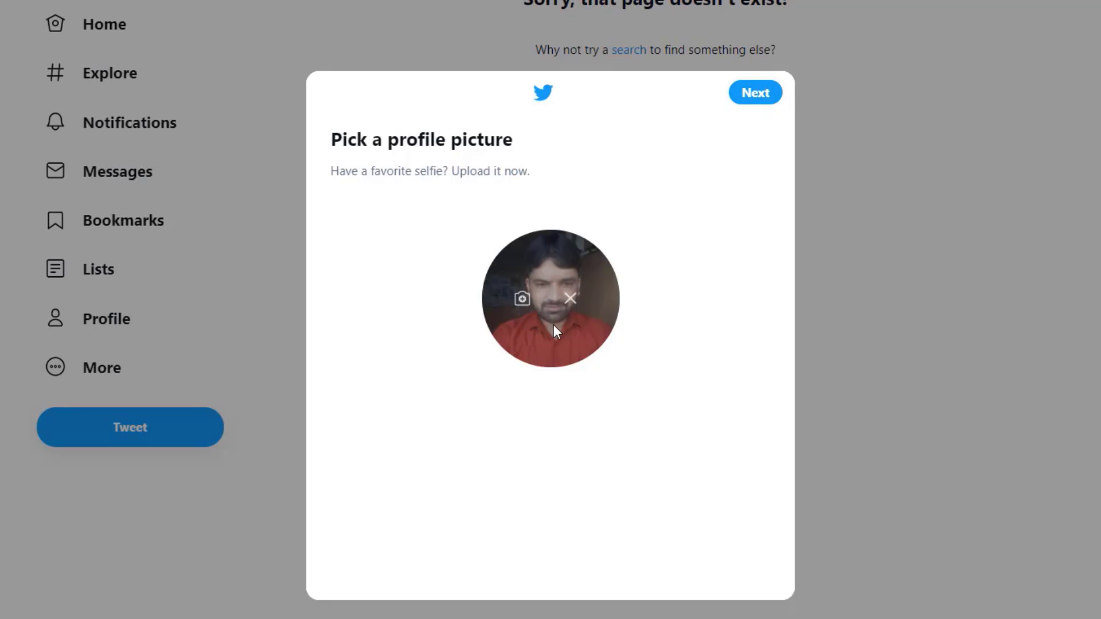
click(764, 98)
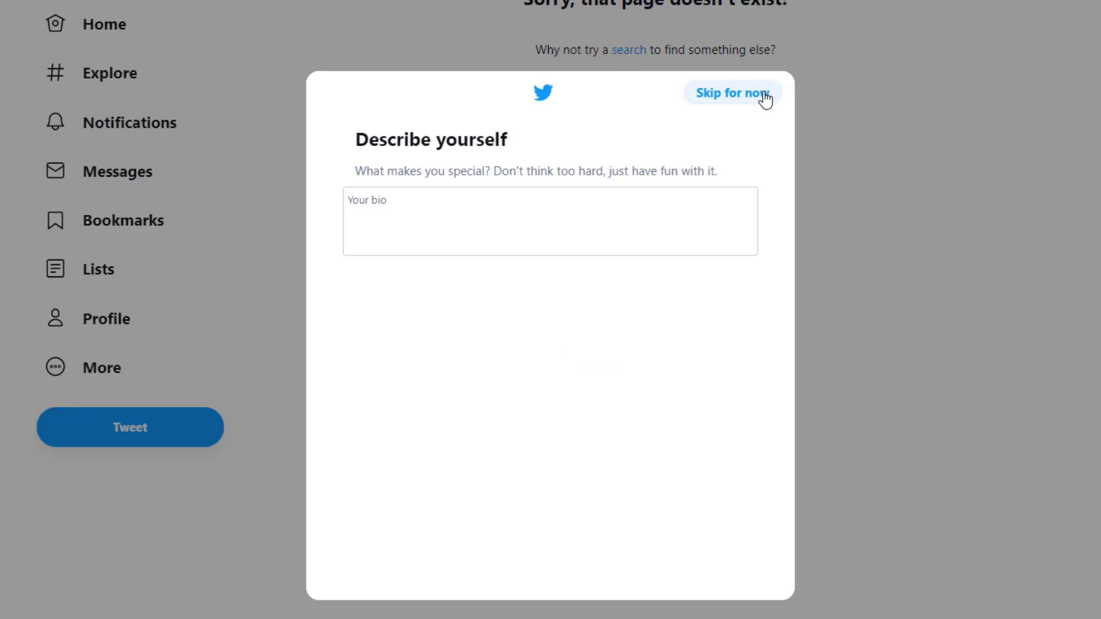
Write a bio of the channel name followed by 'youtube Channel', correcting typos.
click(611, 229)
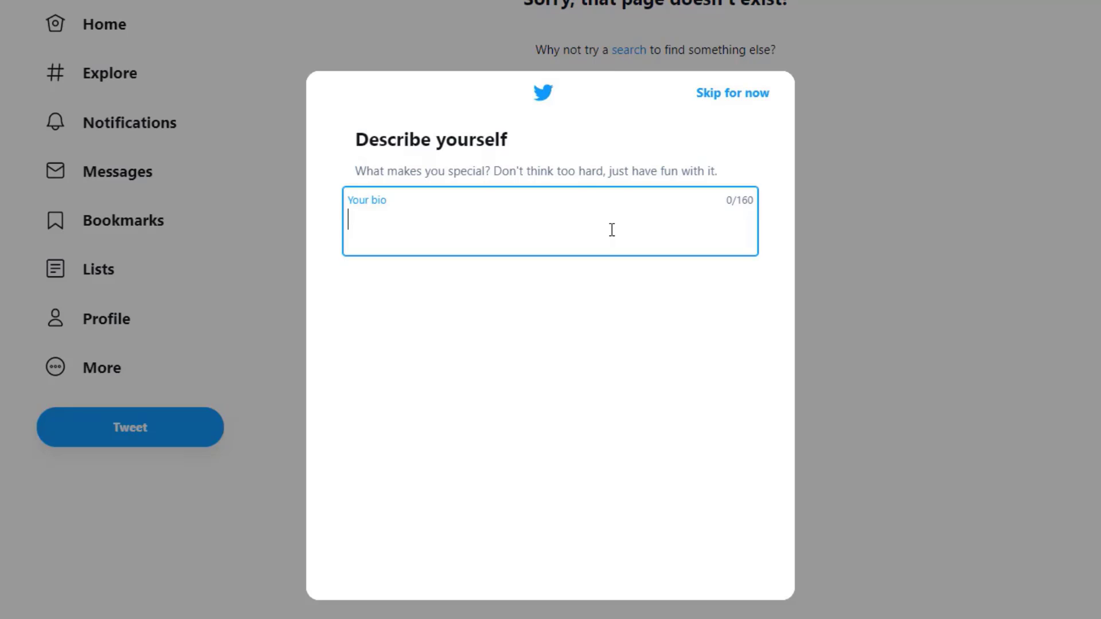
text(Hafi)
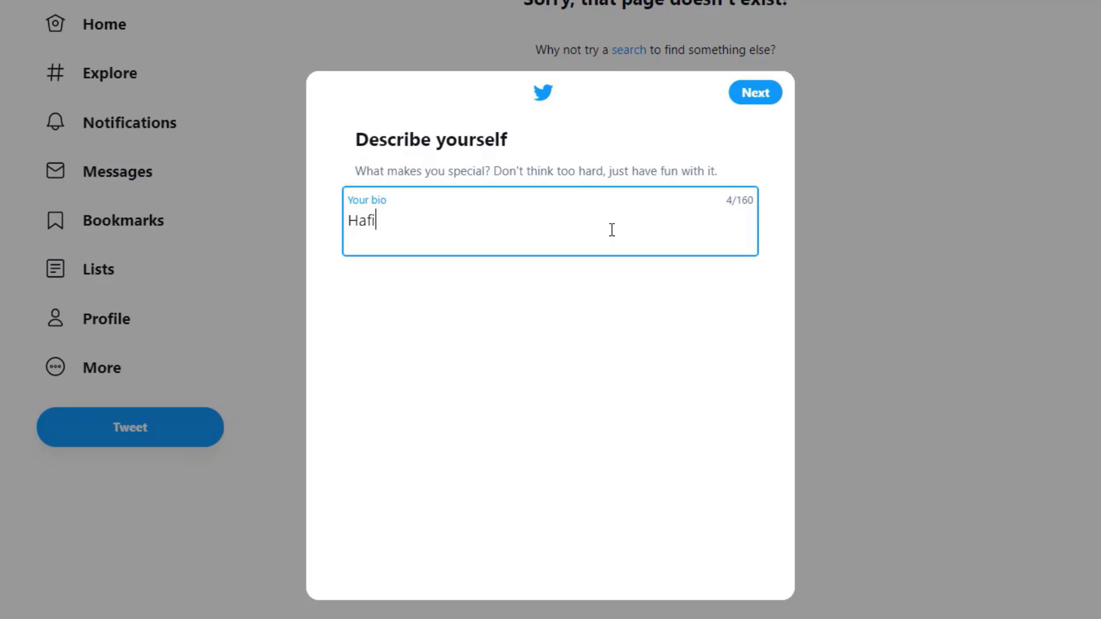
text(zwasimin)
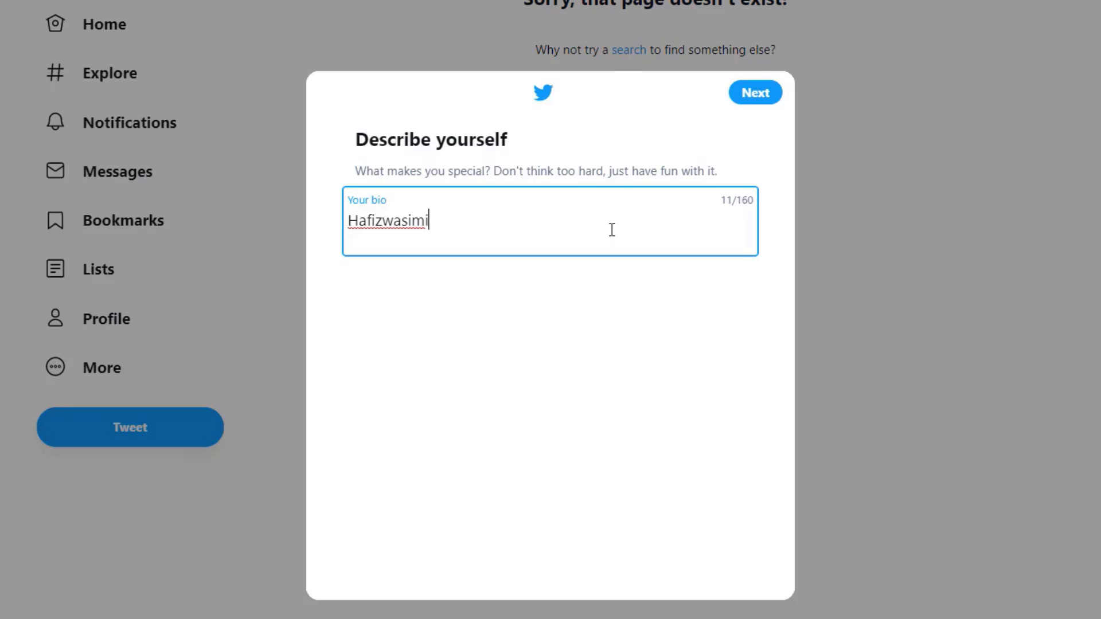
text(fo)
key(BackSpace)
text(youtube Channel)
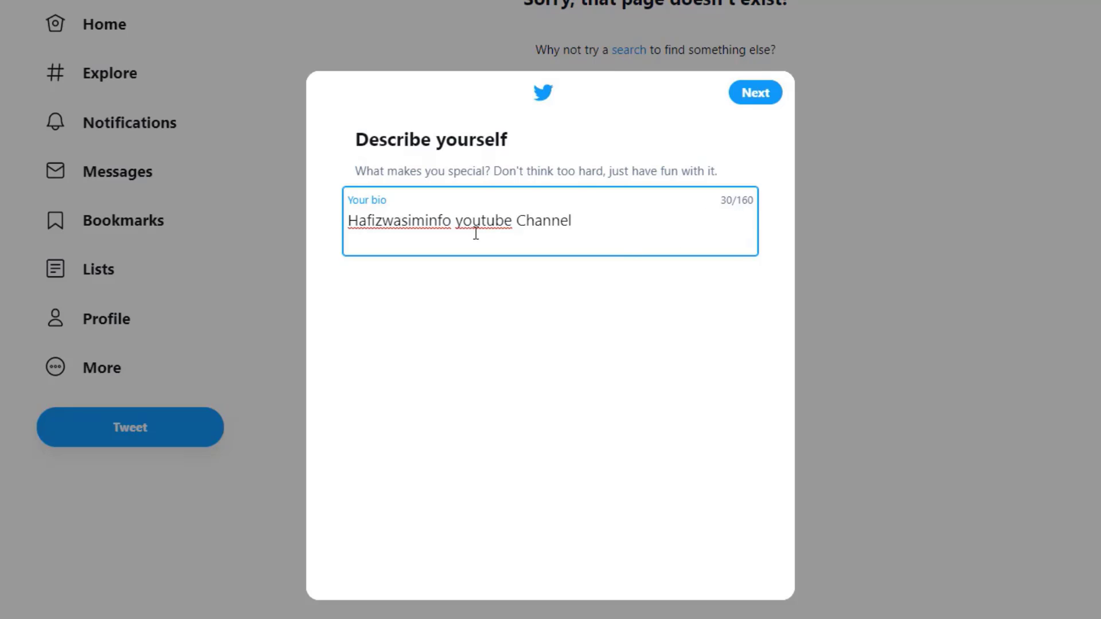
Save the bio and select English as the spoken language.
click(767, 97)
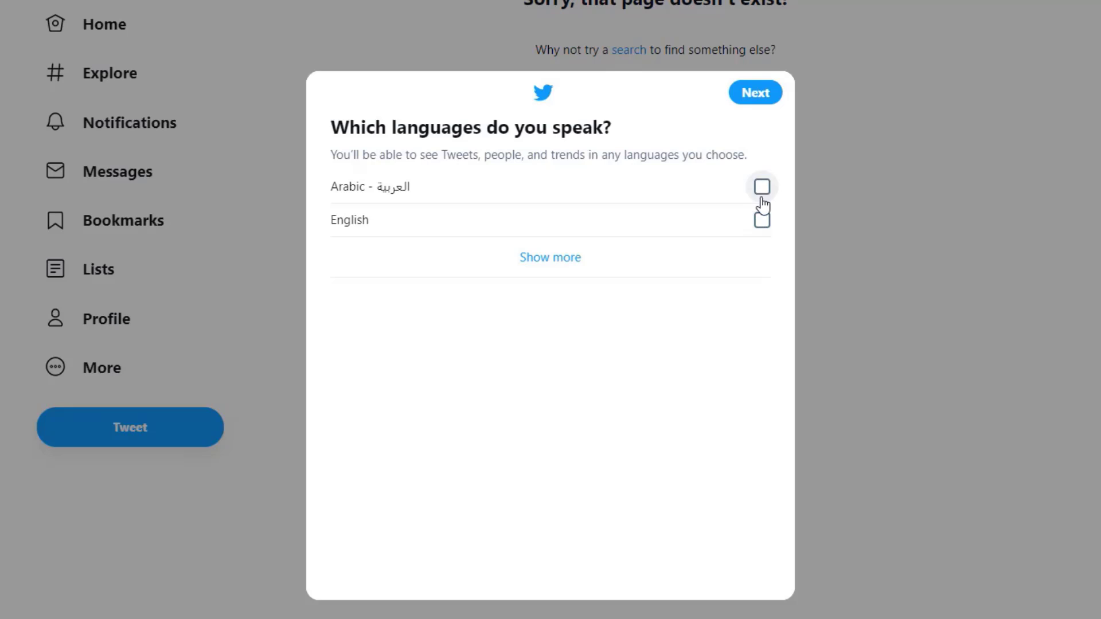
click(761, 233)
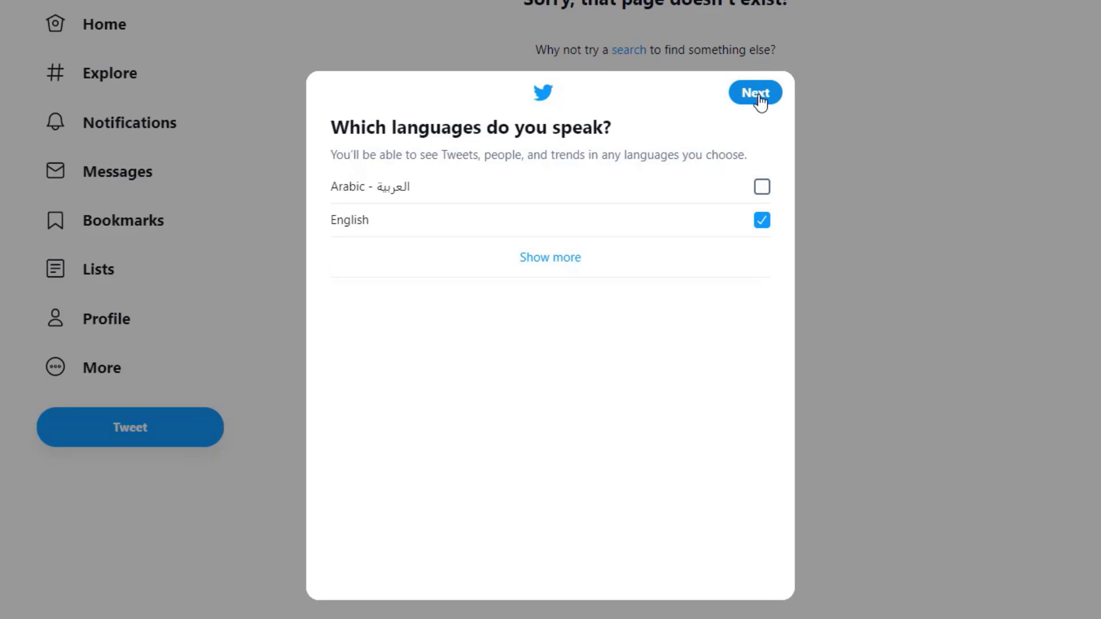
click(756, 95)
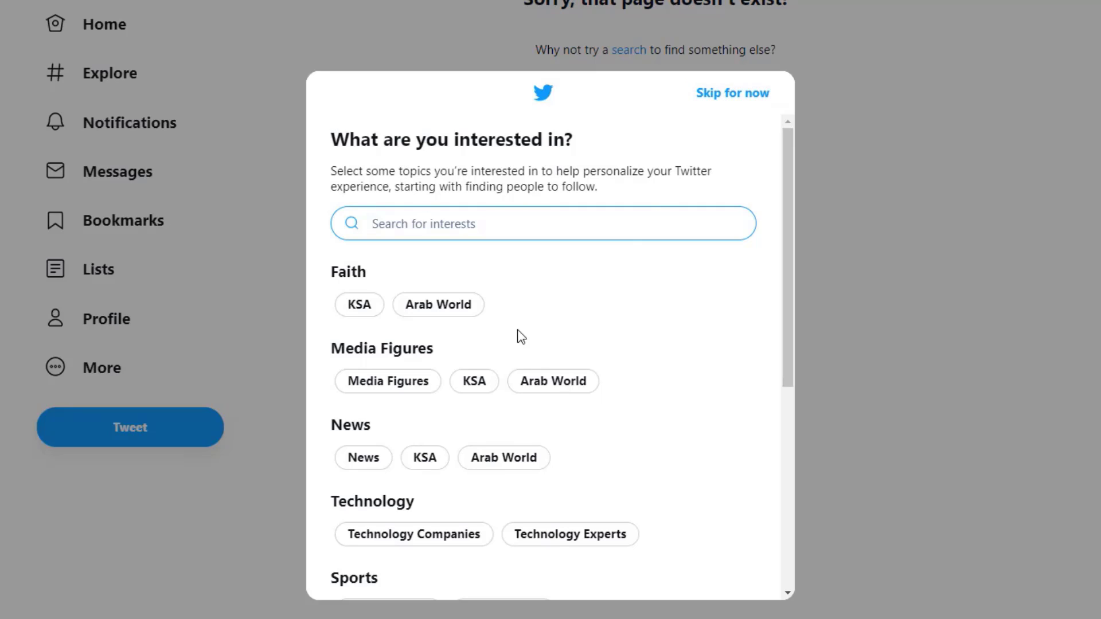
Add News and Saudi Football as interests.
scroll(595, 402, down, 3)
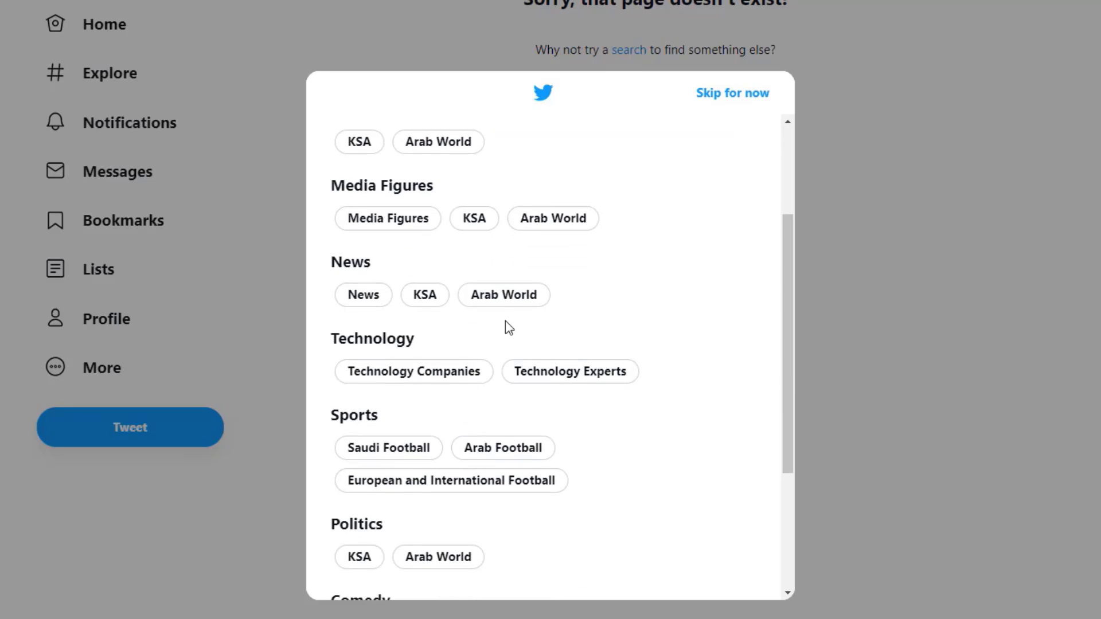
scroll(487, 363, up, 3)
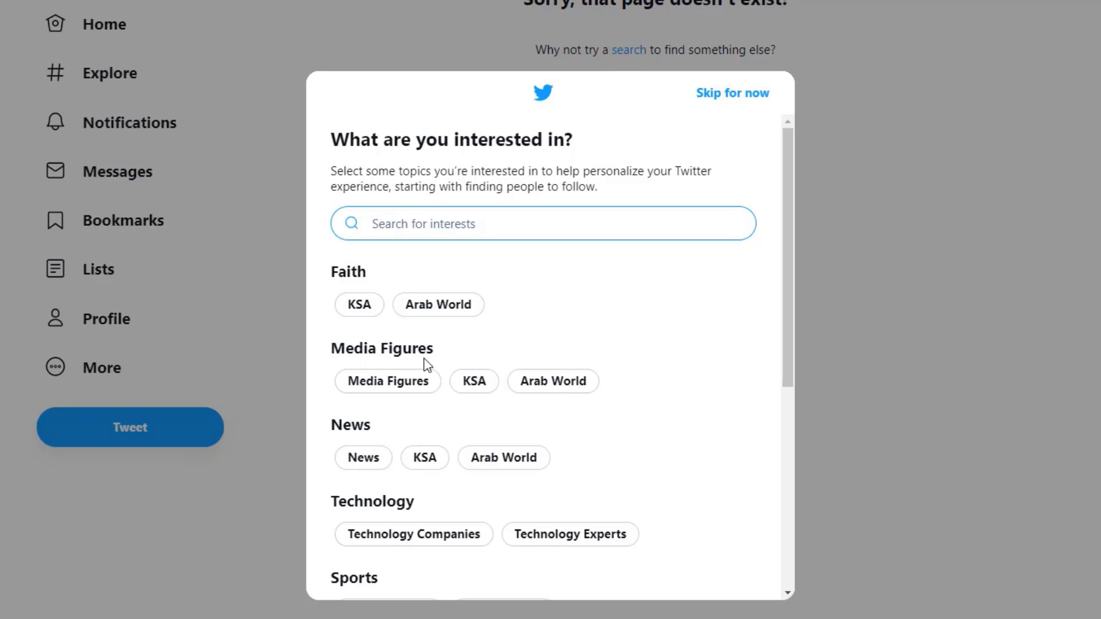
scroll(445, 381, down, 2)
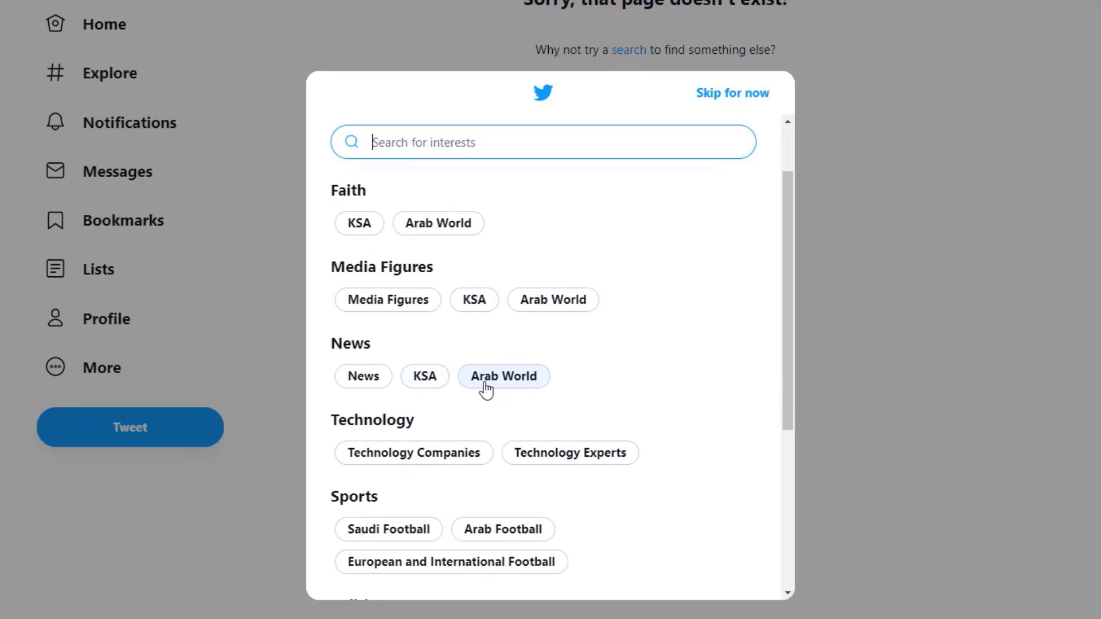
click(368, 378)
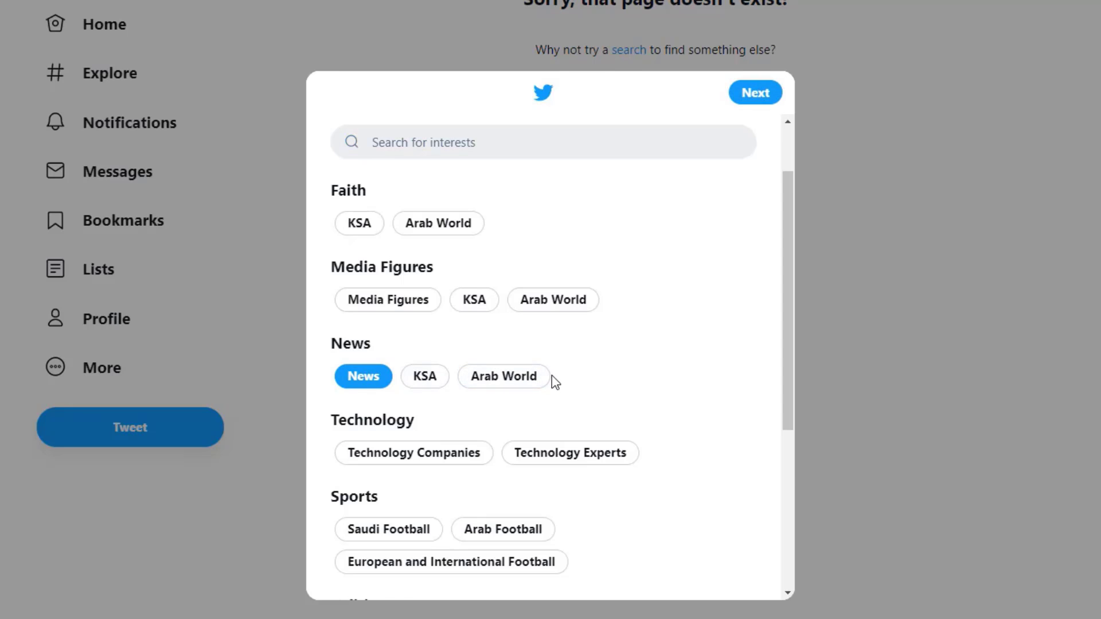
scroll(555, 382, down, 3)
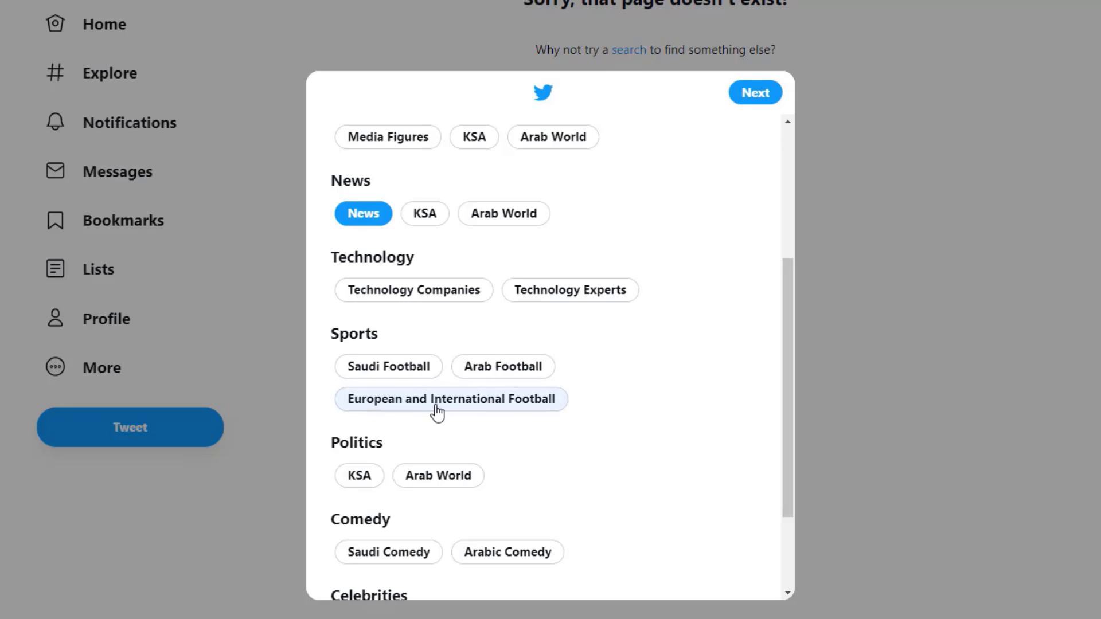
click(385, 371)
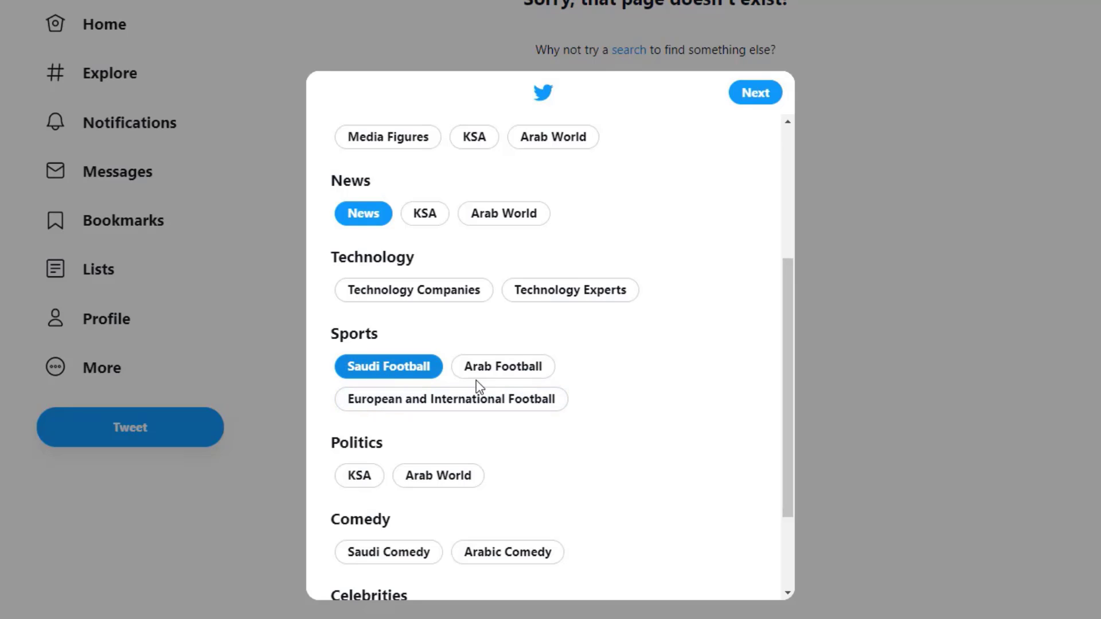
Add KSA (Politics), Saudi Comedy and Celebrities as interests and continue to follow suggestions.
scroll(483, 379, down, 1)
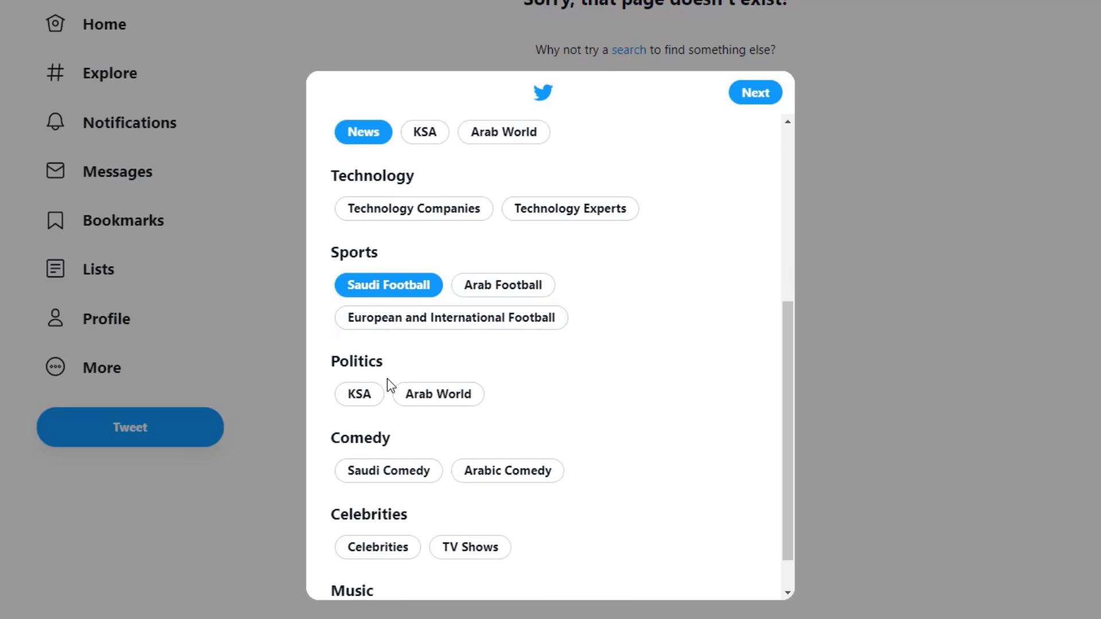
scroll(396, 381, down, 1)
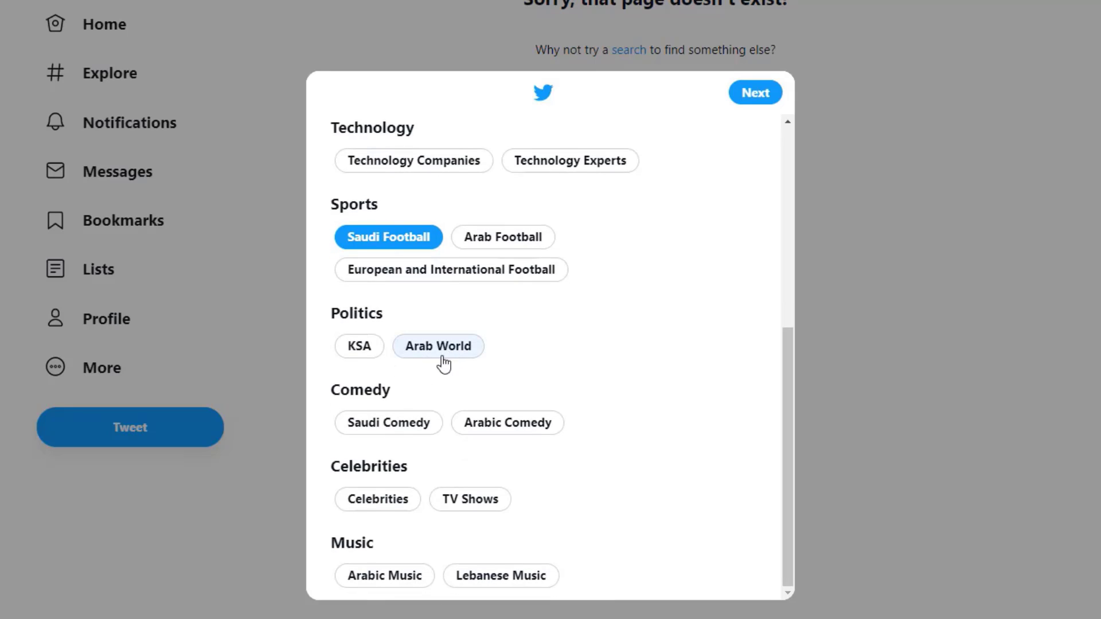
click(364, 352)
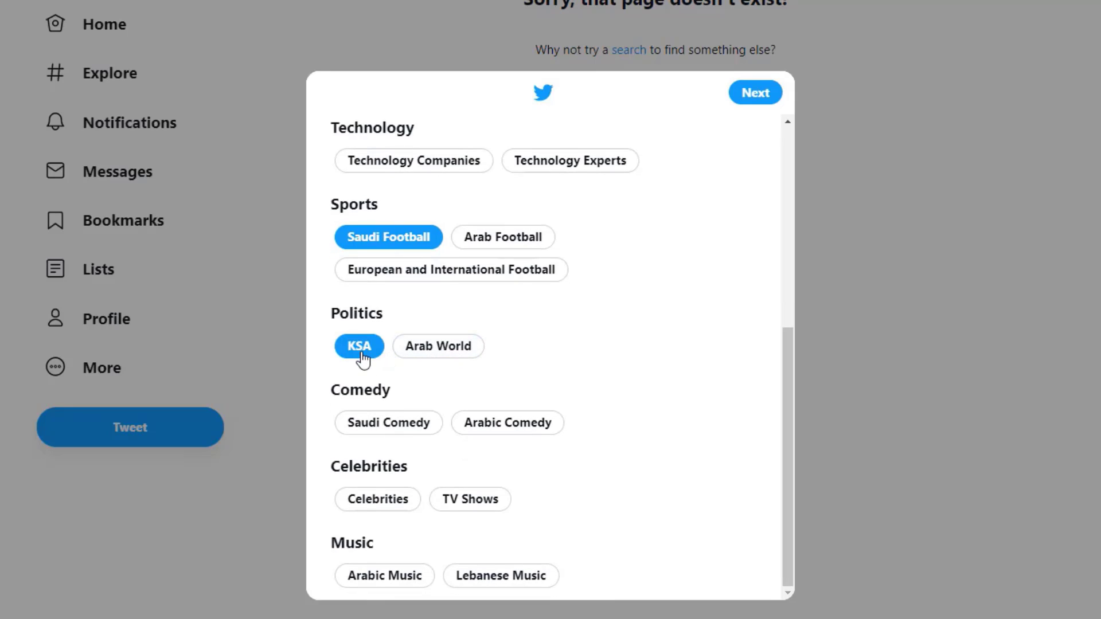
click(408, 434)
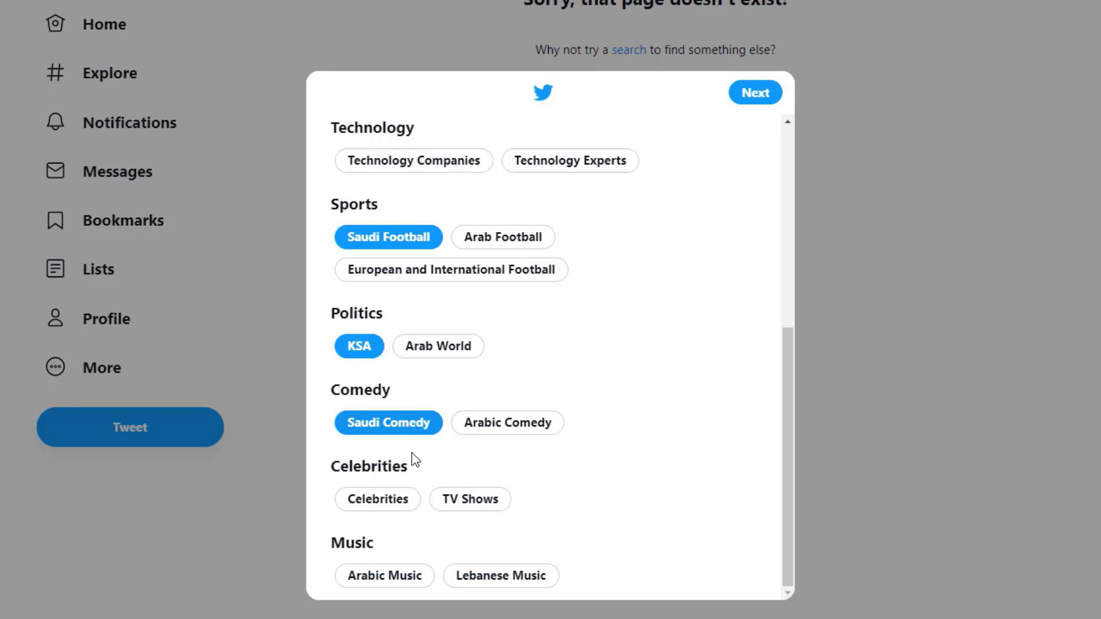
click(395, 505)
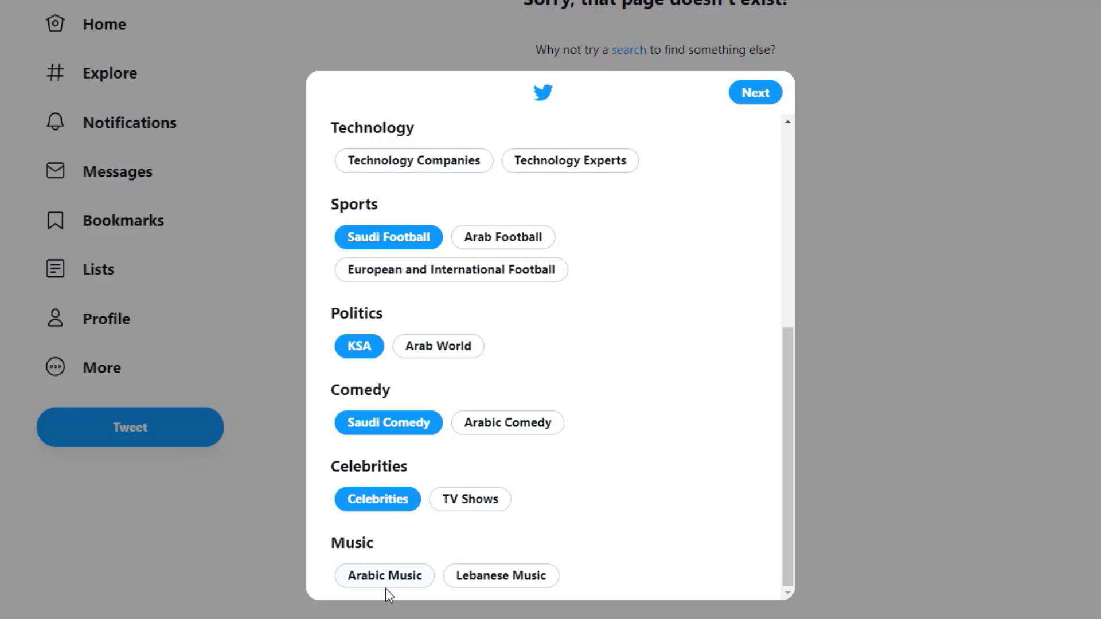
scroll(433, 446, up, 7)
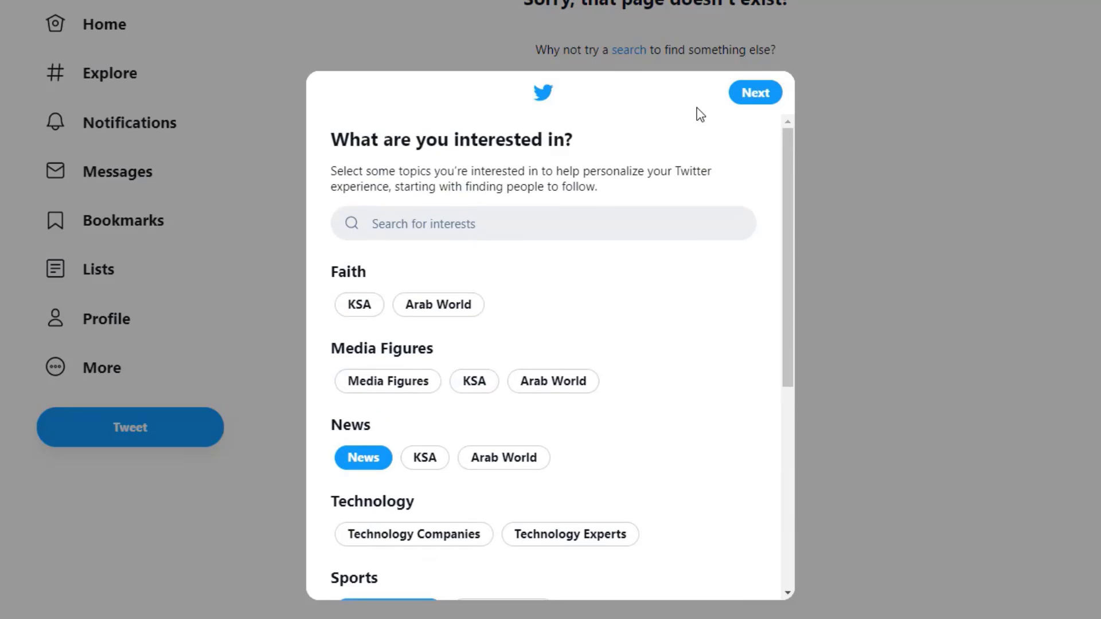
click(768, 99)
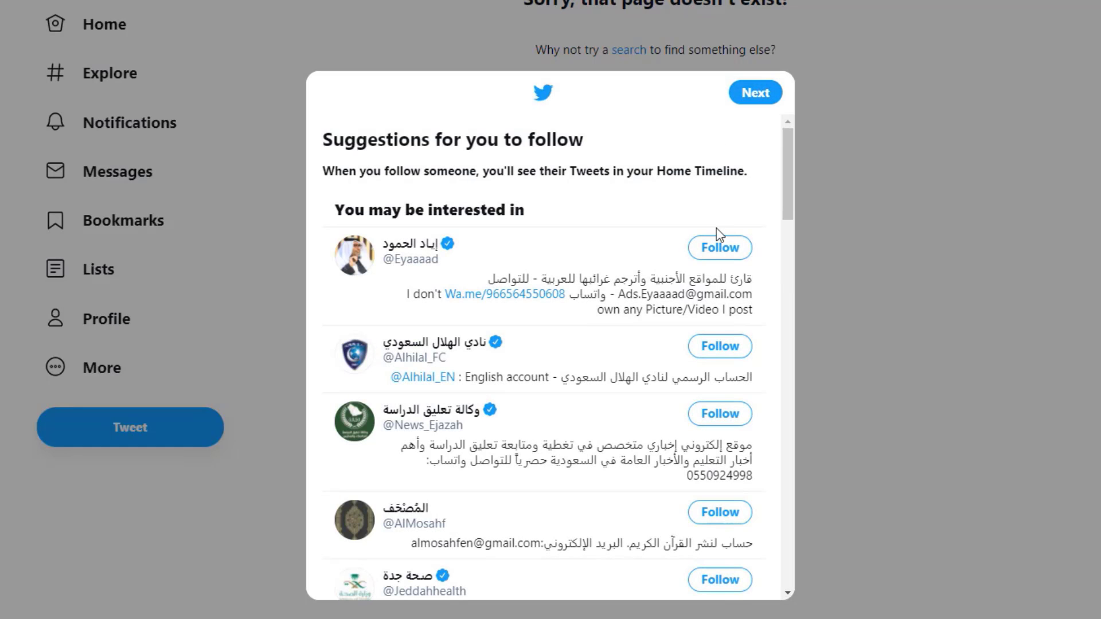
scroll(496, 371, down, 12)
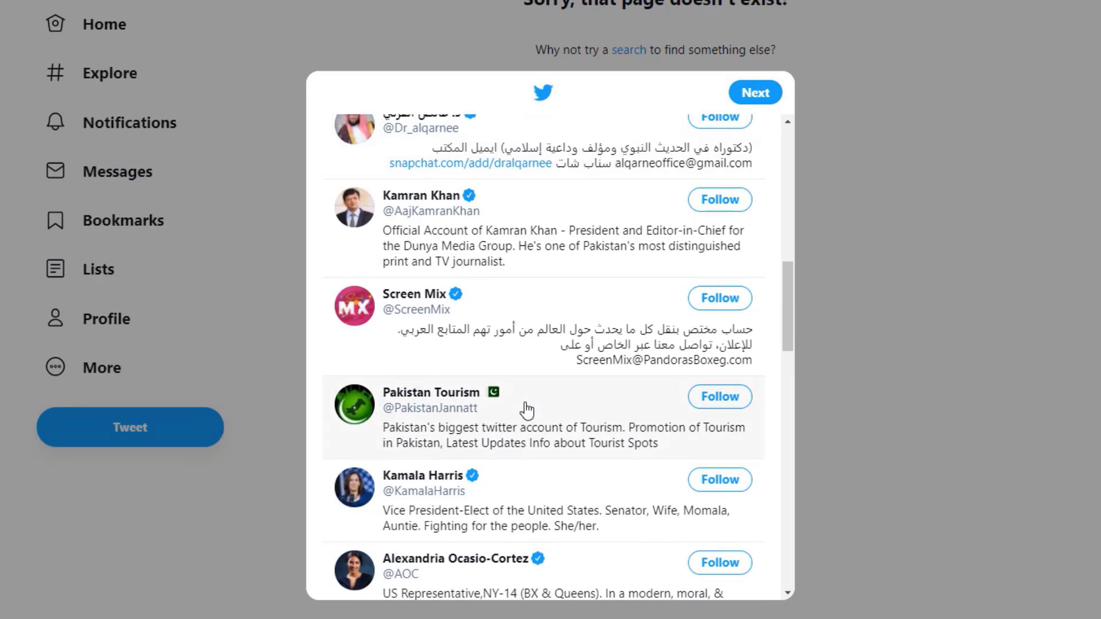
scroll(523, 408, up, 10)
scroll(526, 410, up, 2)
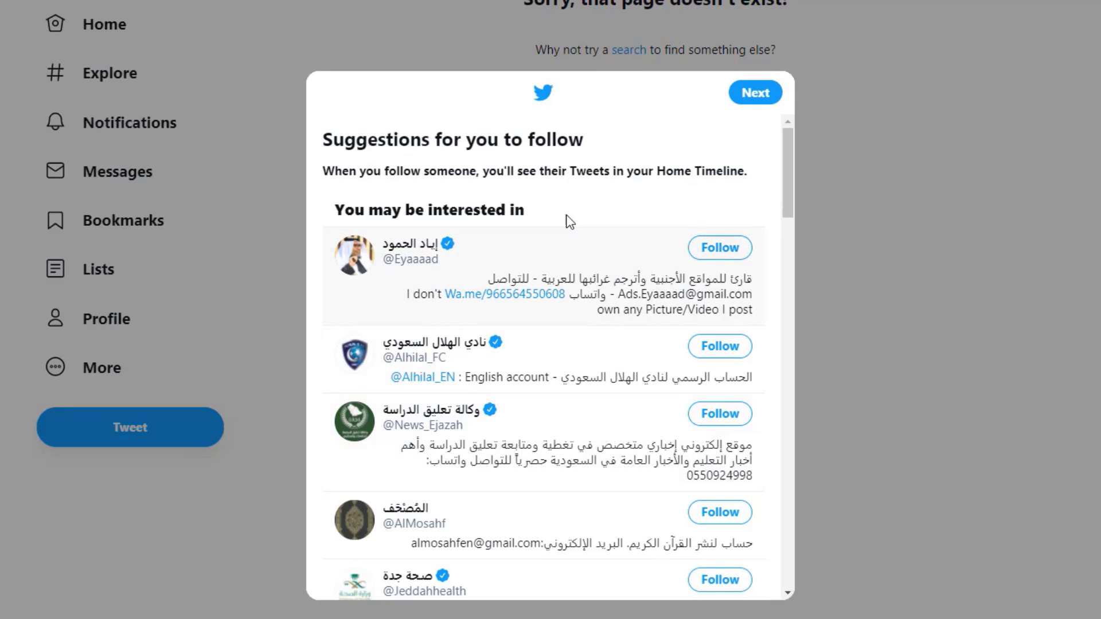
drag(789, 180, 785, 154)
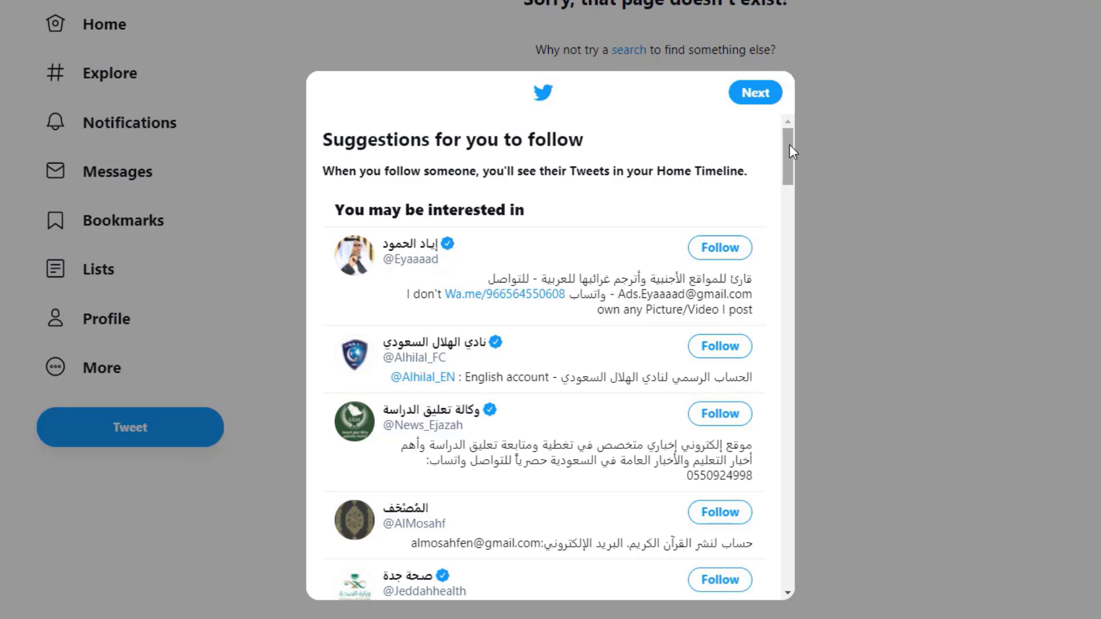
drag(789, 144, 789, 188)
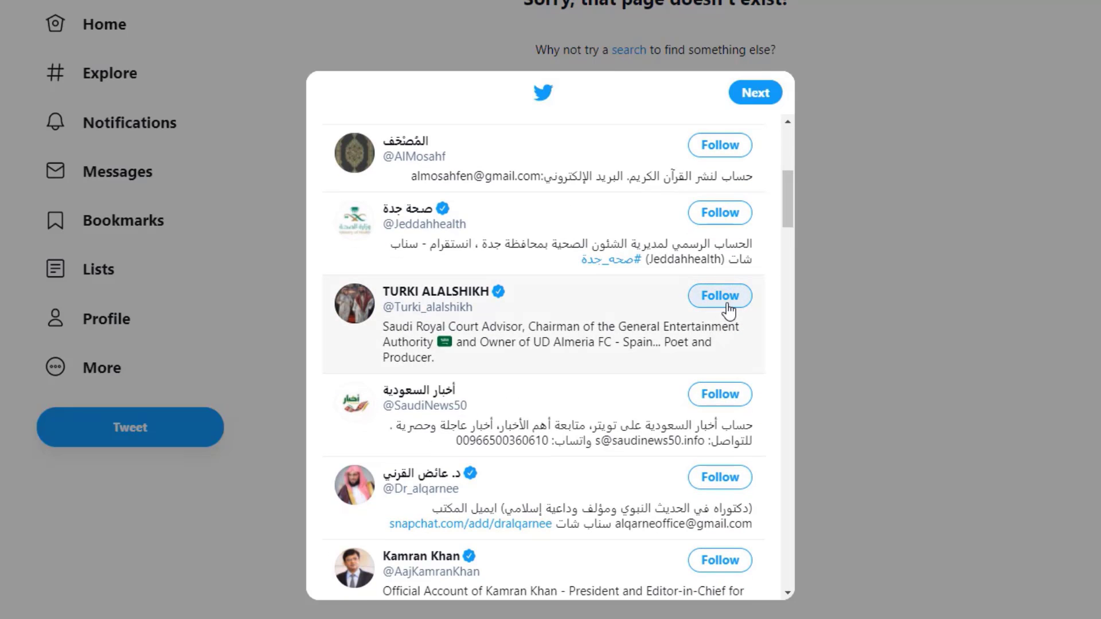
scroll(729, 331, down, 3)
scroll(725, 338, up, 10)
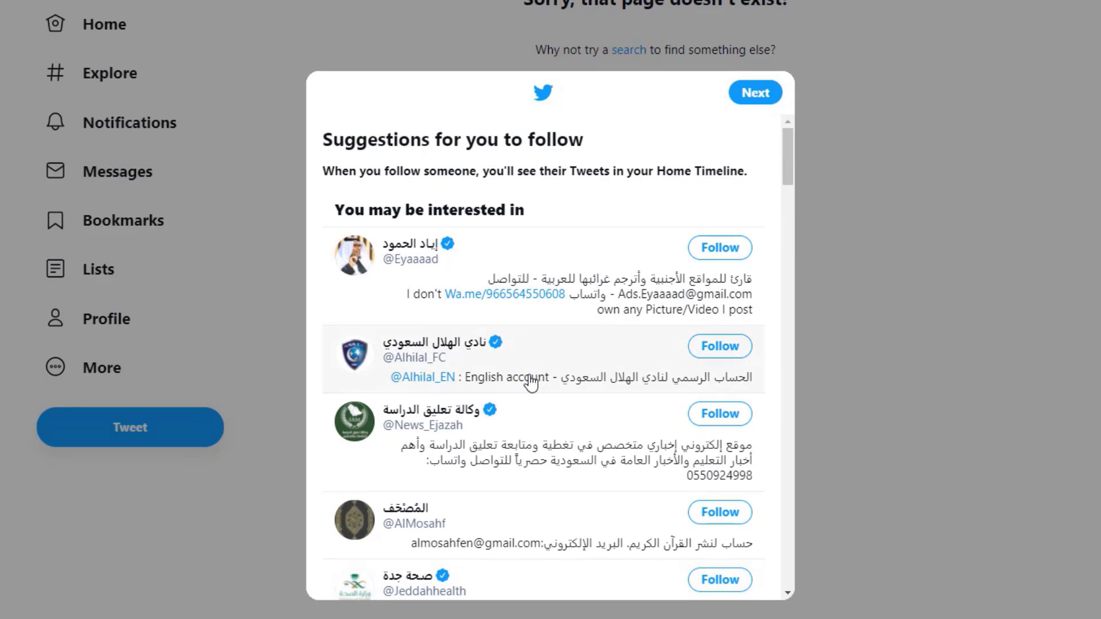
scroll(532, 381, down, 3)
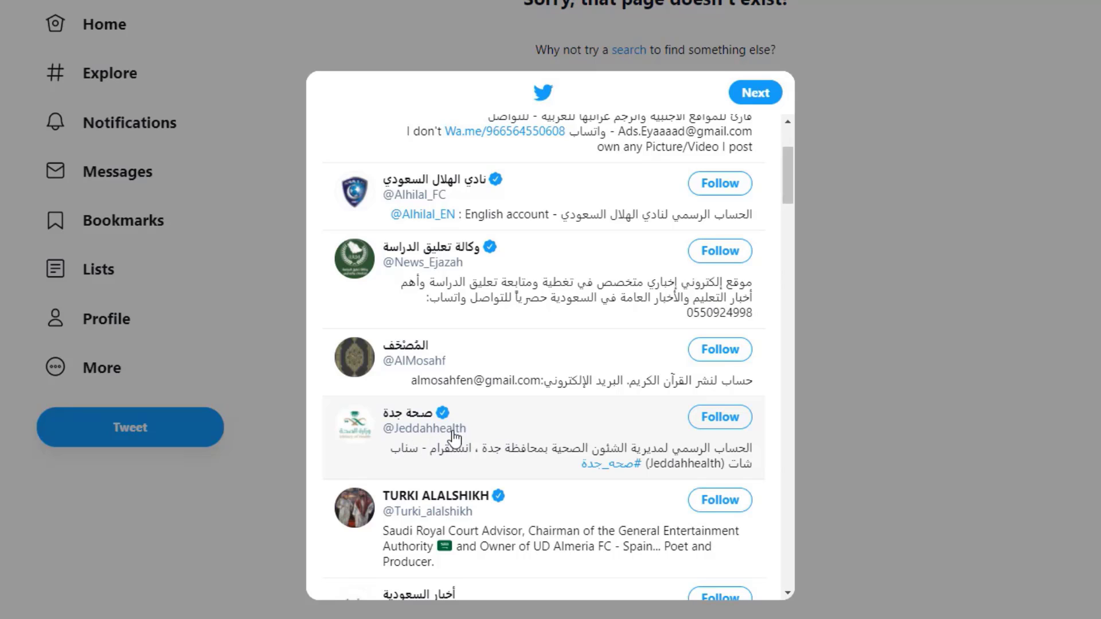
click(725, 433)
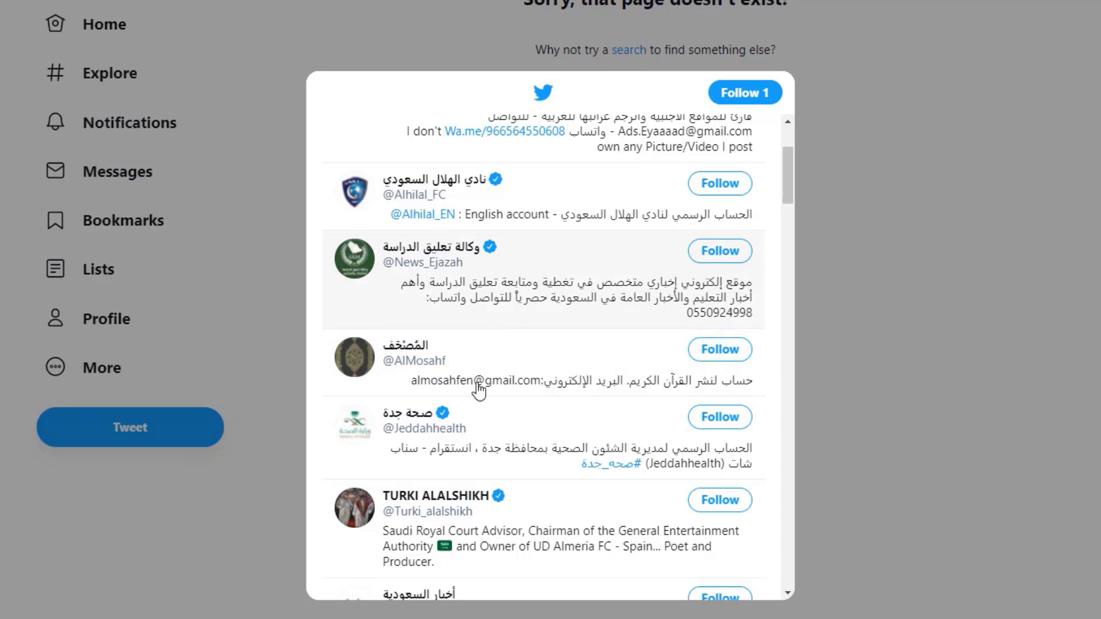
scroll(618, 431, down, 5)
scroll(618, 431, down, 5)
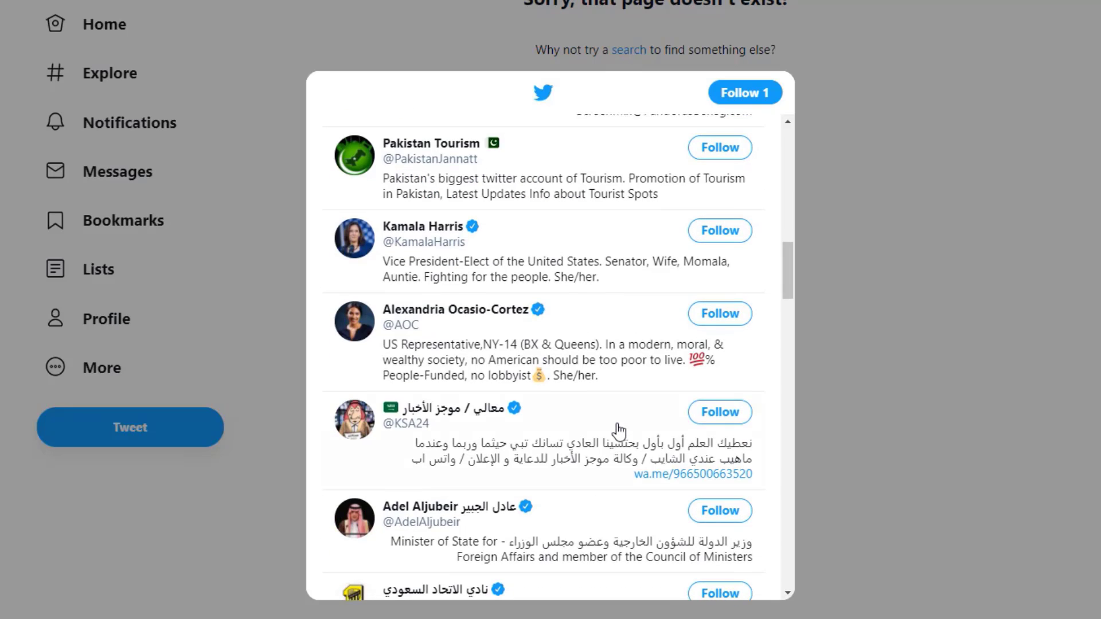
scroll(618, 431, down, 5)
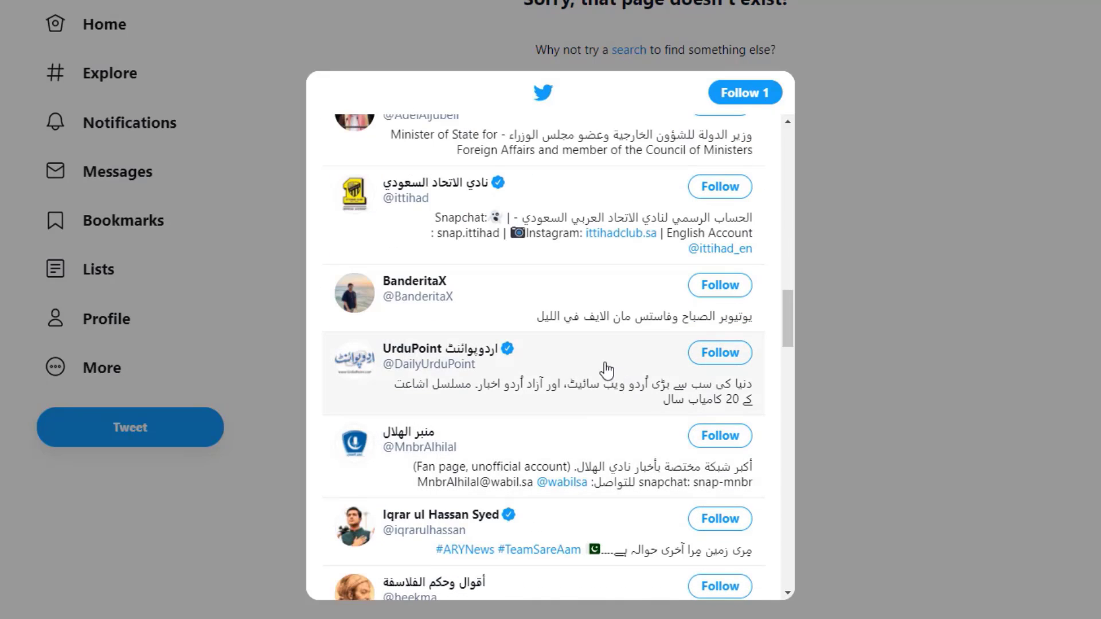
scroll(592, 445, down, 5)
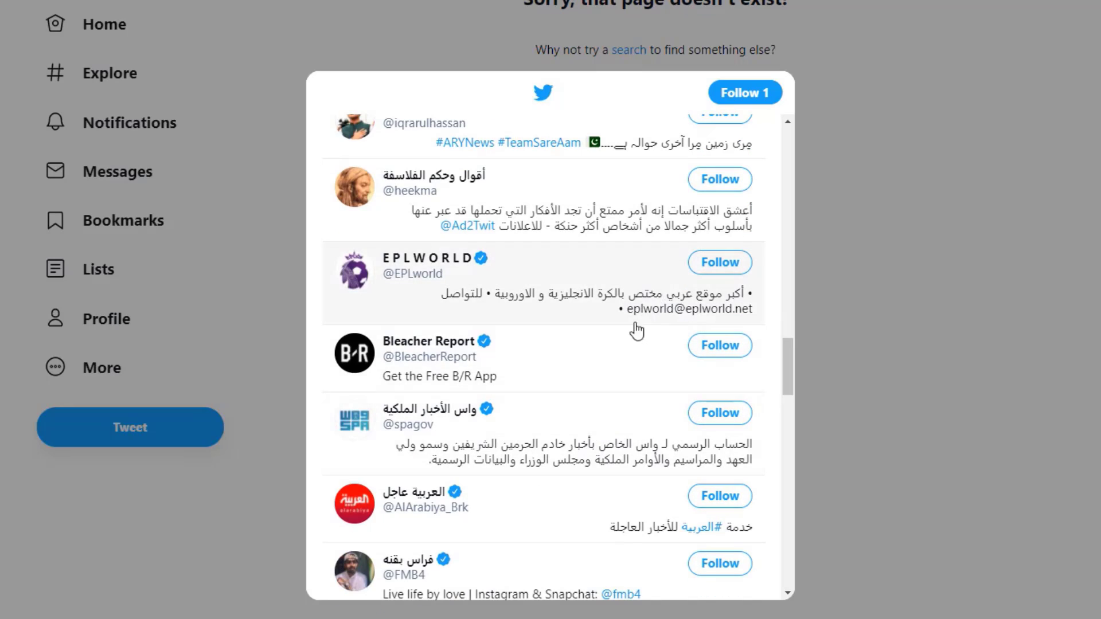
scroll(634, 413, down, 5)
scroll(610, 407, up, 5)
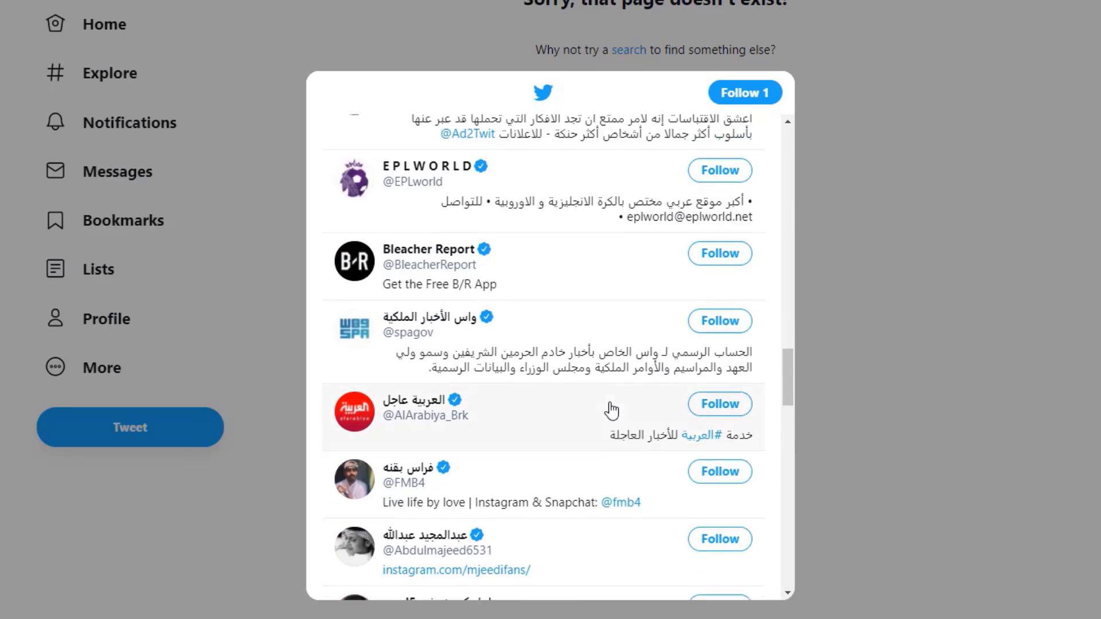
scroll(602, 418, down, 20)
scroll(596, 433, down, 14)
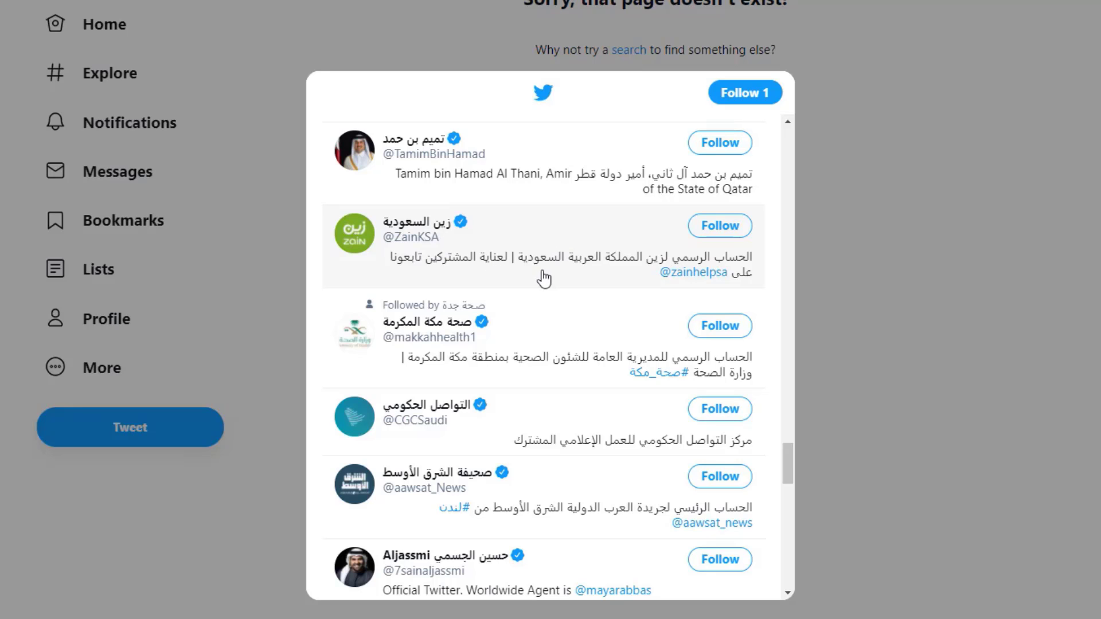
scroll(627, 370, down, 15)
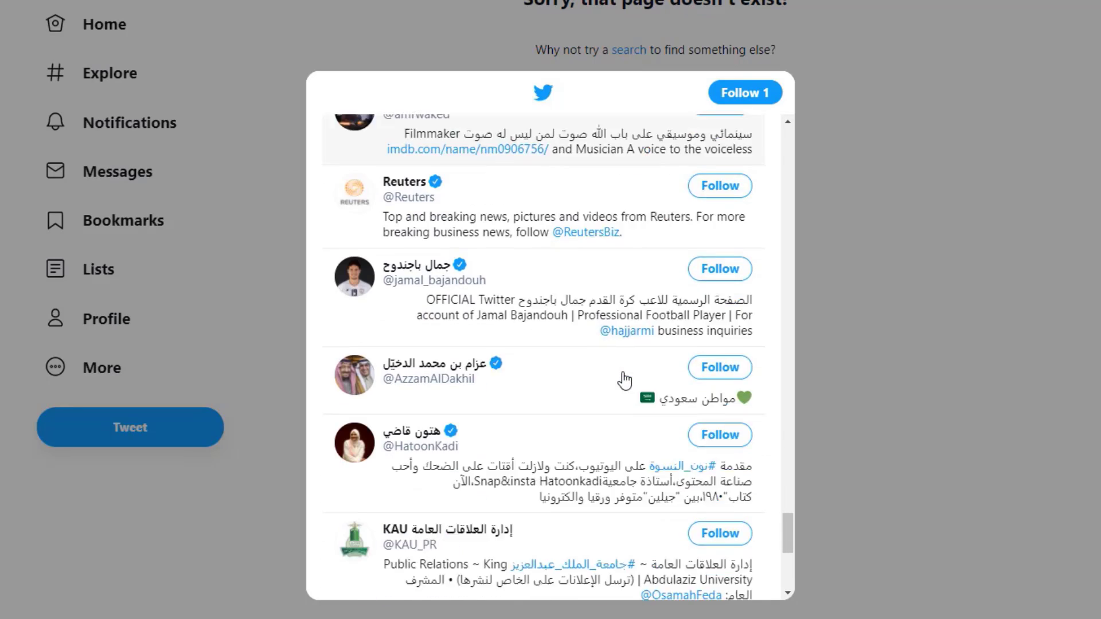
scroll(625, 380, down, 1)
scroll(591, 380, down, 10)
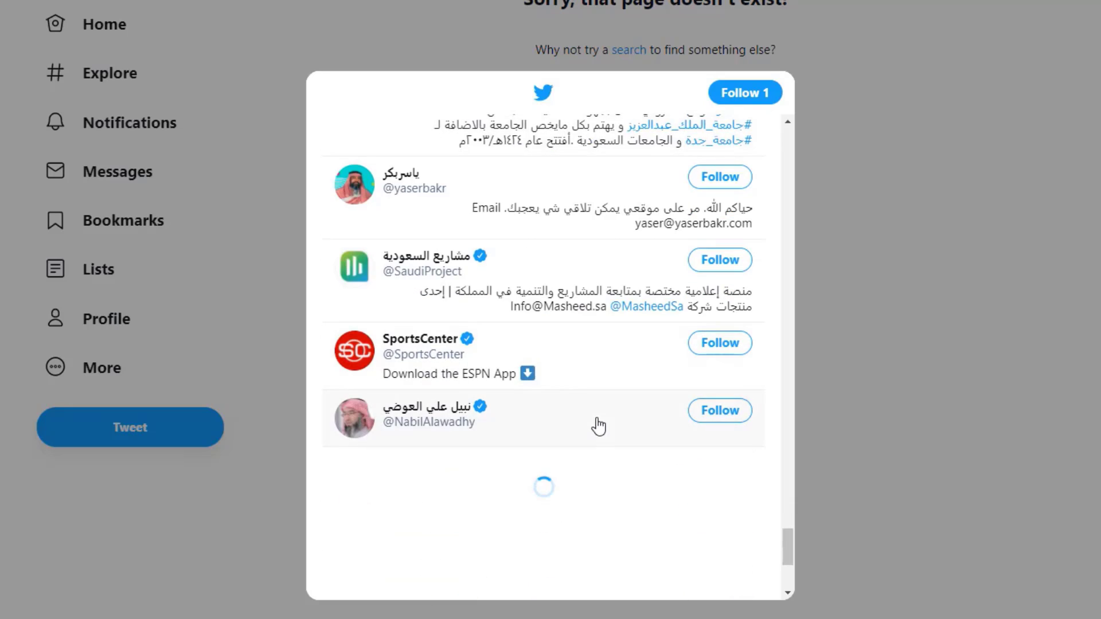
scroll(598, 426, down, 8)
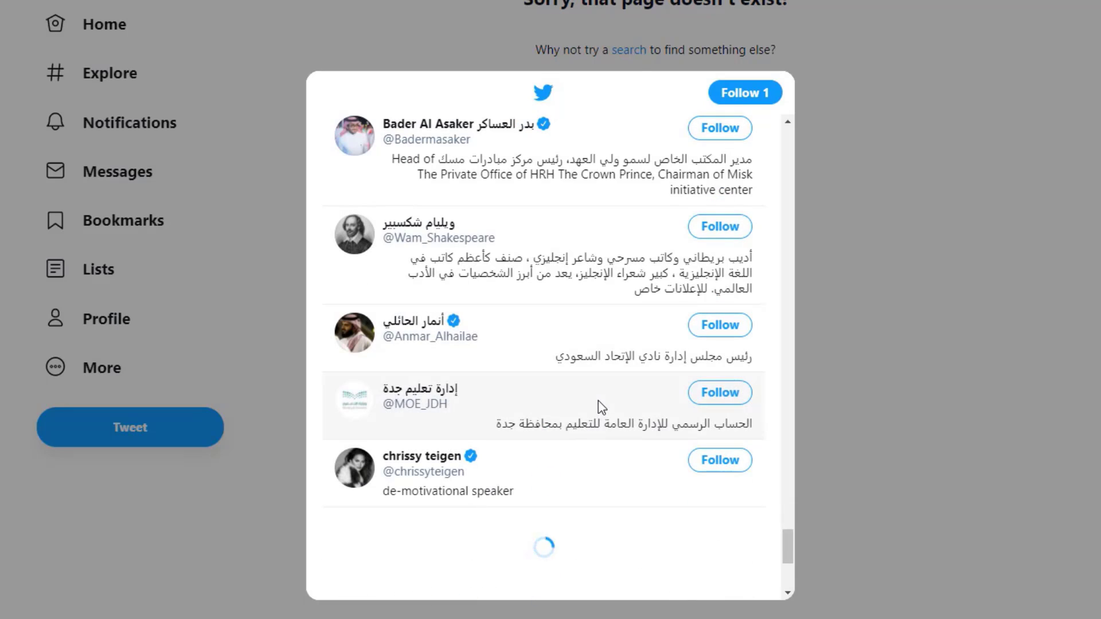
scroll(599, 407, down, 8)
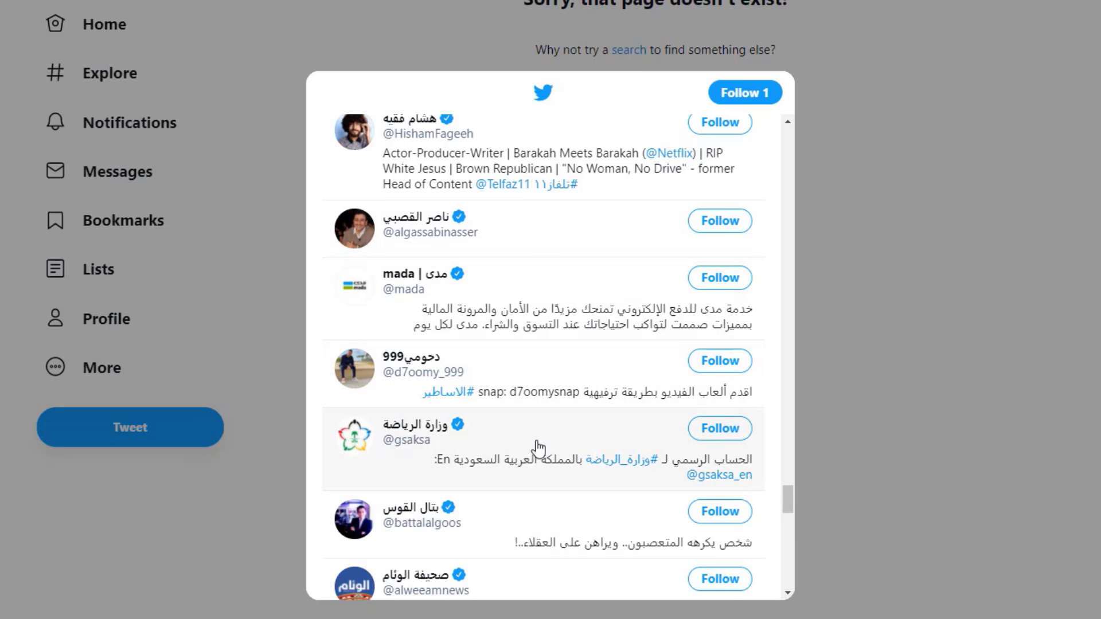
scroll(537, 448, down, 15)
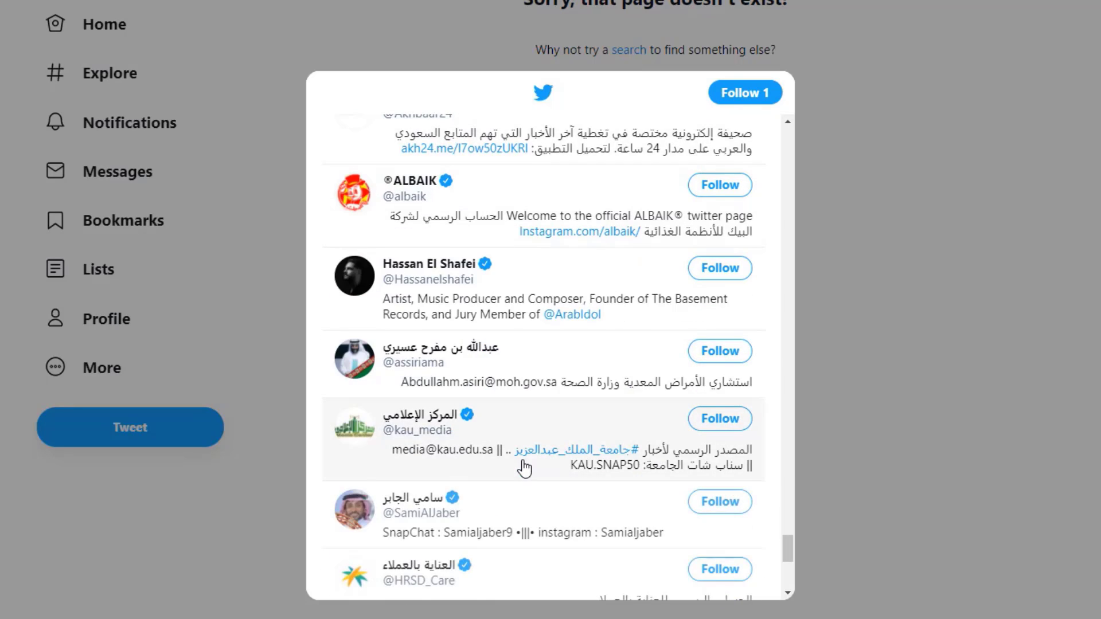
scroll(525, 469, down, 3)
scroll(609, 331, down, 5)
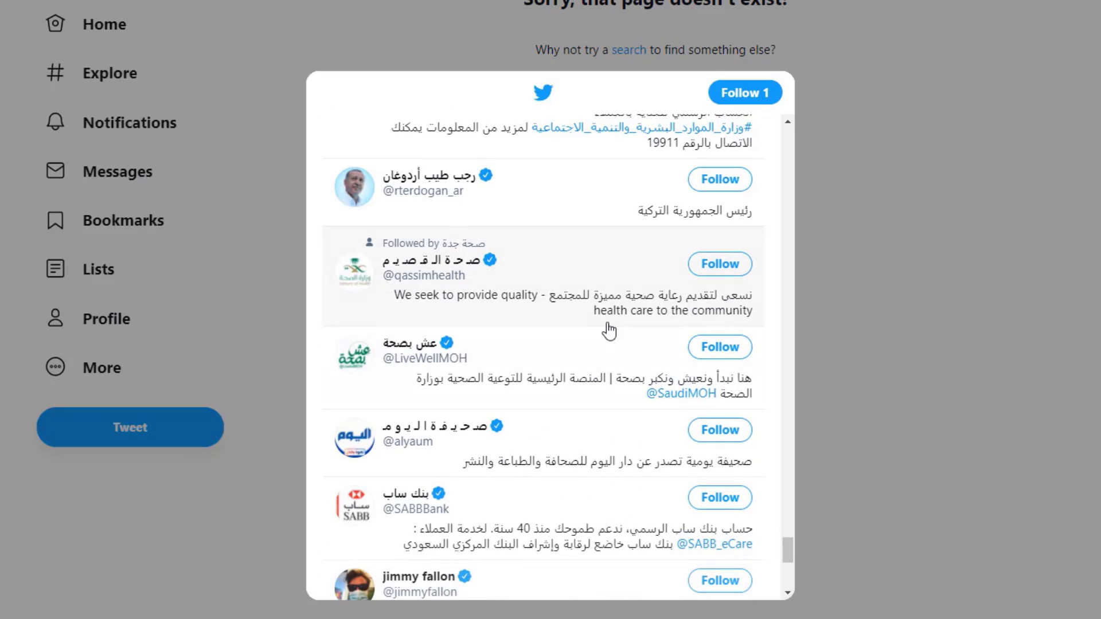
scroll(511, 474, down, 7)
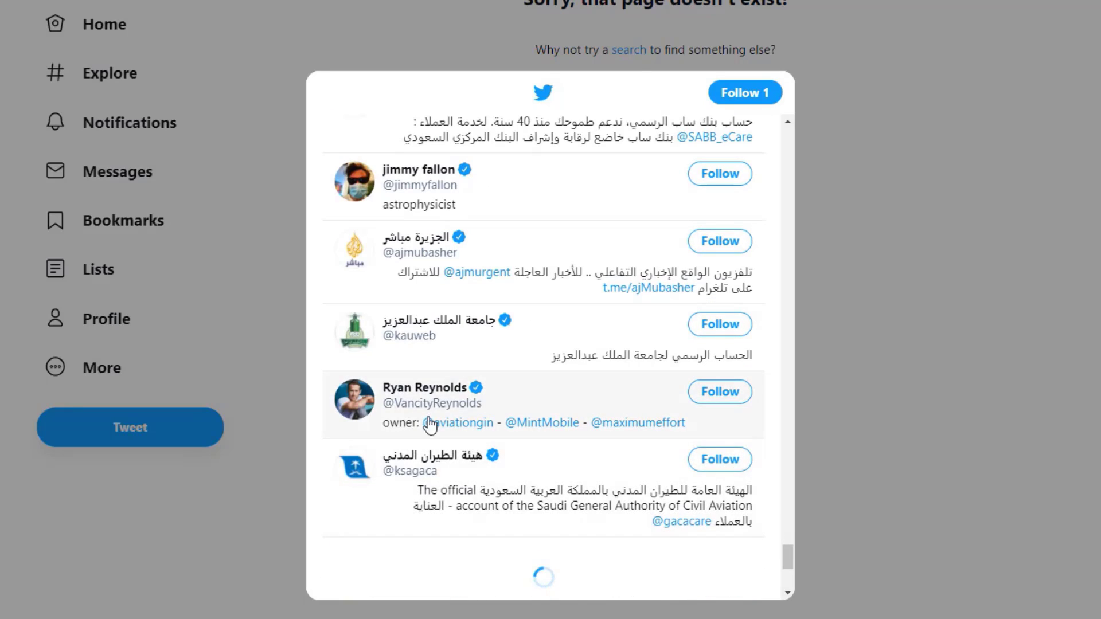
scroll(523, 415, down, 5)
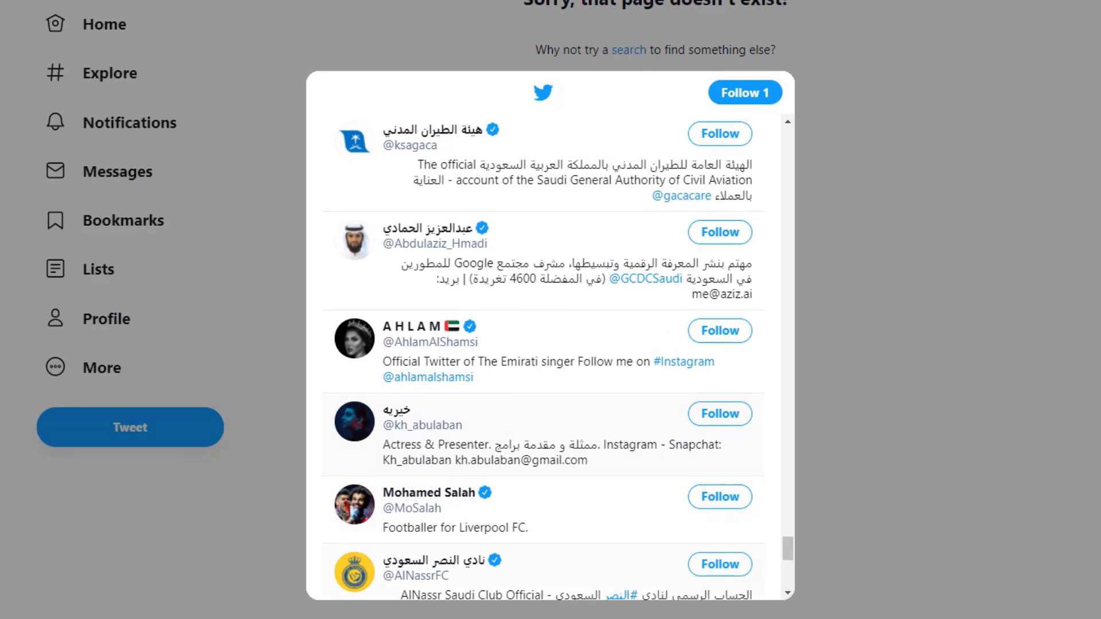